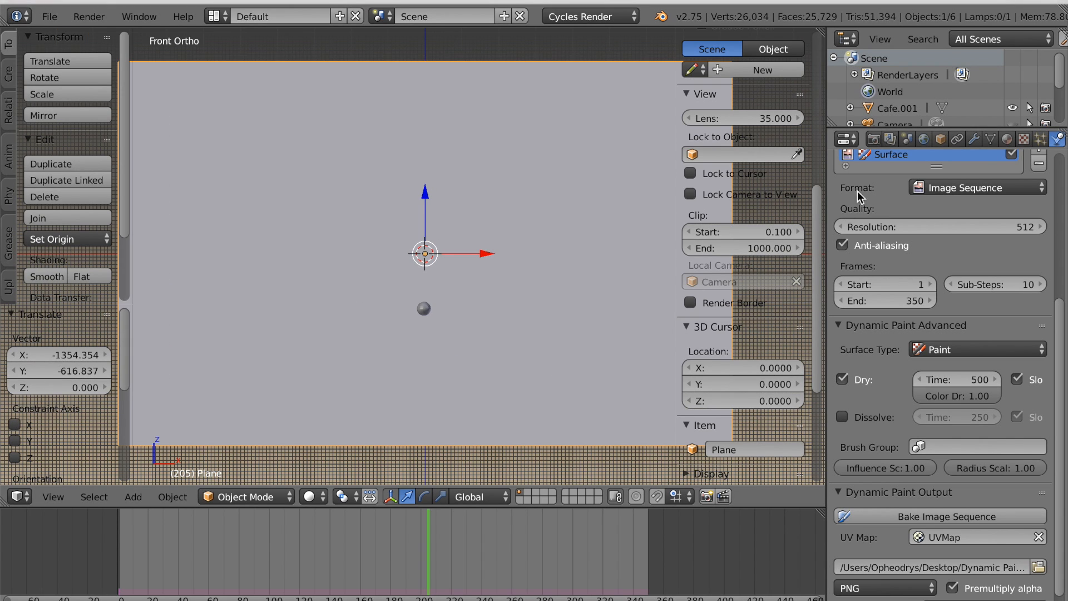
- Add a second surface to the plane's Dynamic Paint canvas and set its format to Image Sequence
{"action": "scroll", "coordinate": [985, 241], "scroll_direction": "up", "scroll_amount": 6}
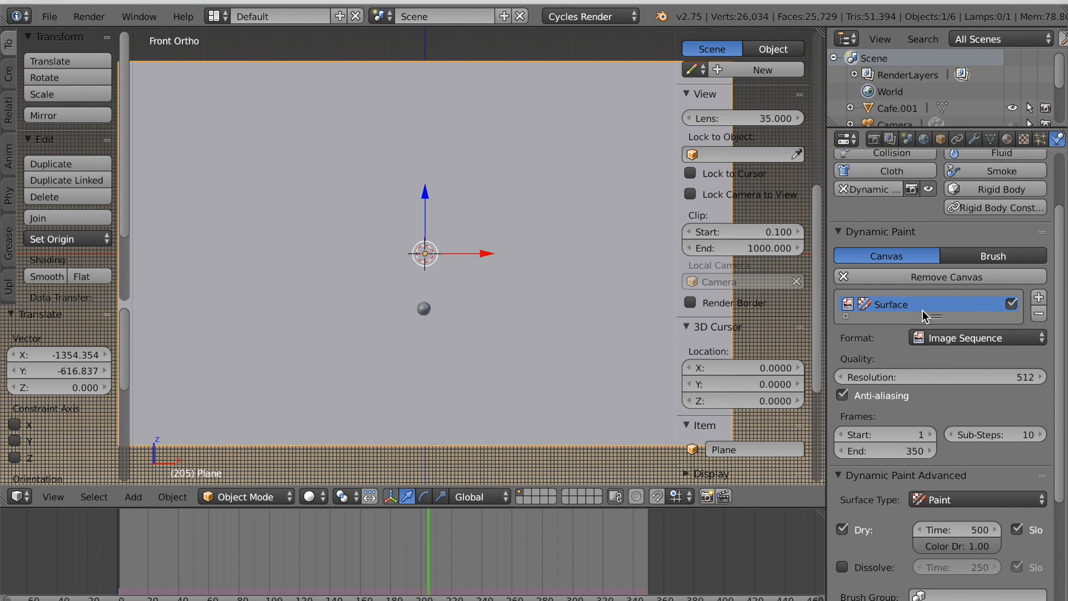
{"action": "left_click", "coordinate": [1038, 296]}
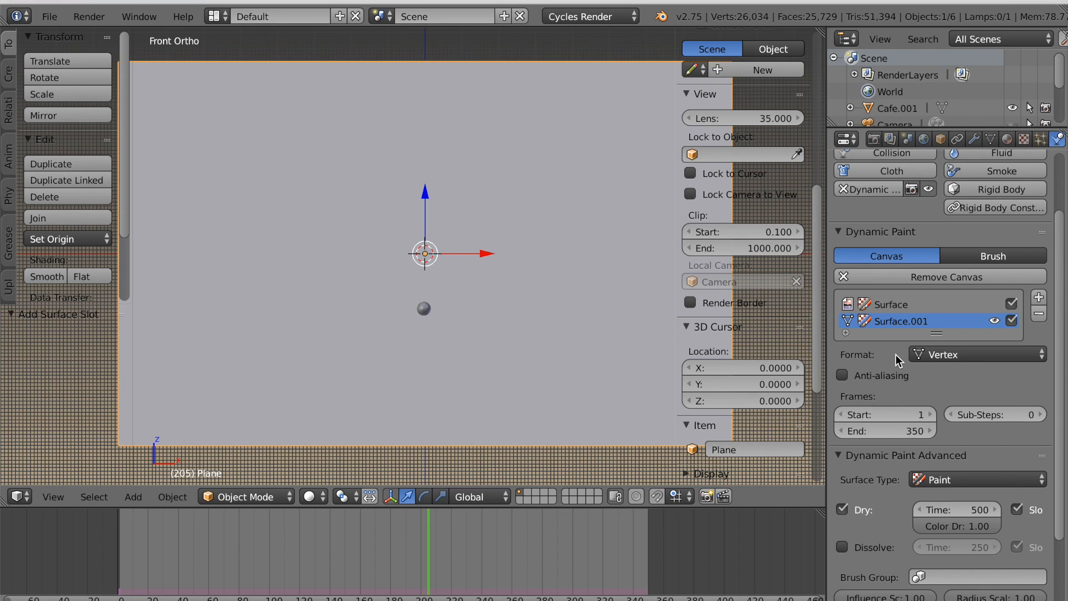
{"action": "left_click", "coordinate": [935, 355]}
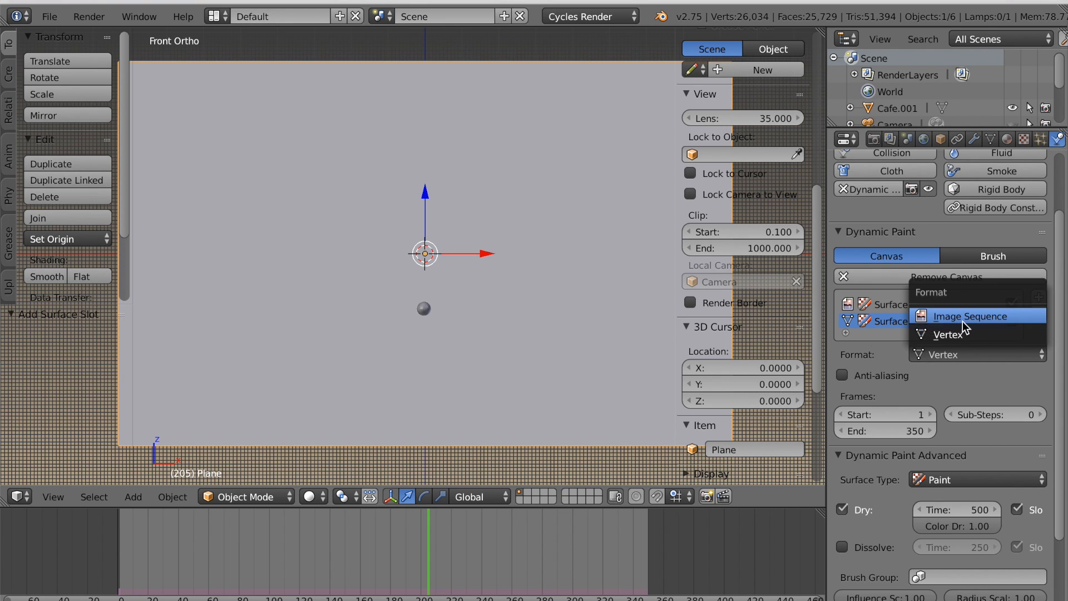
{"action": "left_click", "coordinate": [913, 316]}
- Set the new canvas surface's resolution to 1024 and its sub-steps to 15
{"action": "scroll", "coordinate": [918, 413], "scroll_direction": "down", "scroll_amount": 5}
{"action": "left_click", "coordinate": [918, 309]}
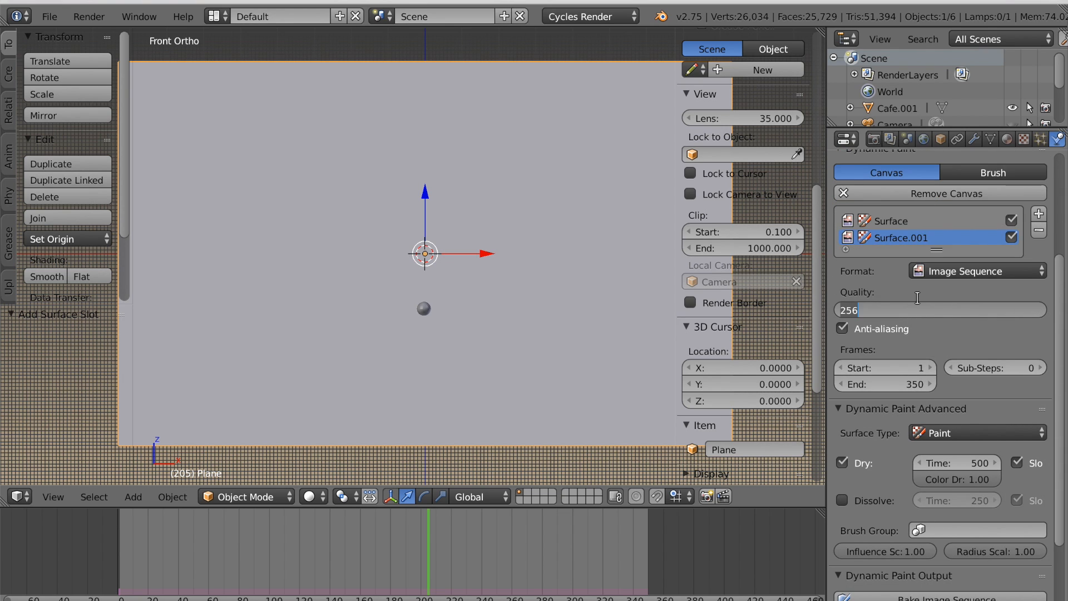
{"action": "type", "text": "1024"}
{"action": "key", "text": "Return"}
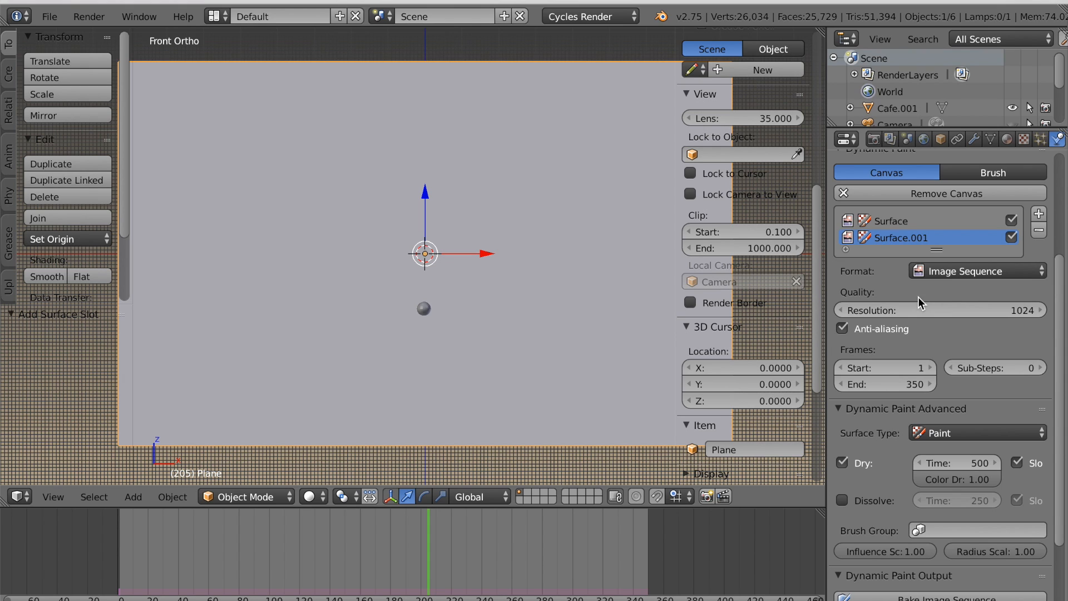
{"action": "left_click", "coordinate": [974, 369]}
{"action": "type", "text": "15"}
{"action": "key", "text": "Return"}
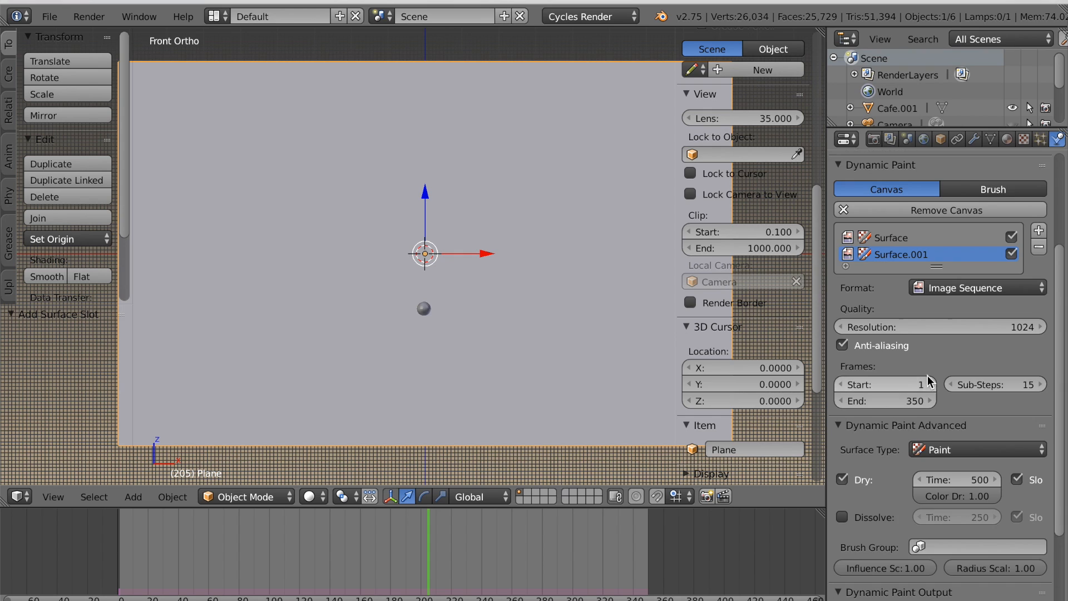
- Enable Dissolve for the new paint surface and assign UVMap as its output UV map
{"action": "scroll", "coordinate": [922, 385], "scroll_direction": "down", "scroll_amount": 5}
{"action": "left_click", "coordinate": [842, 404]}
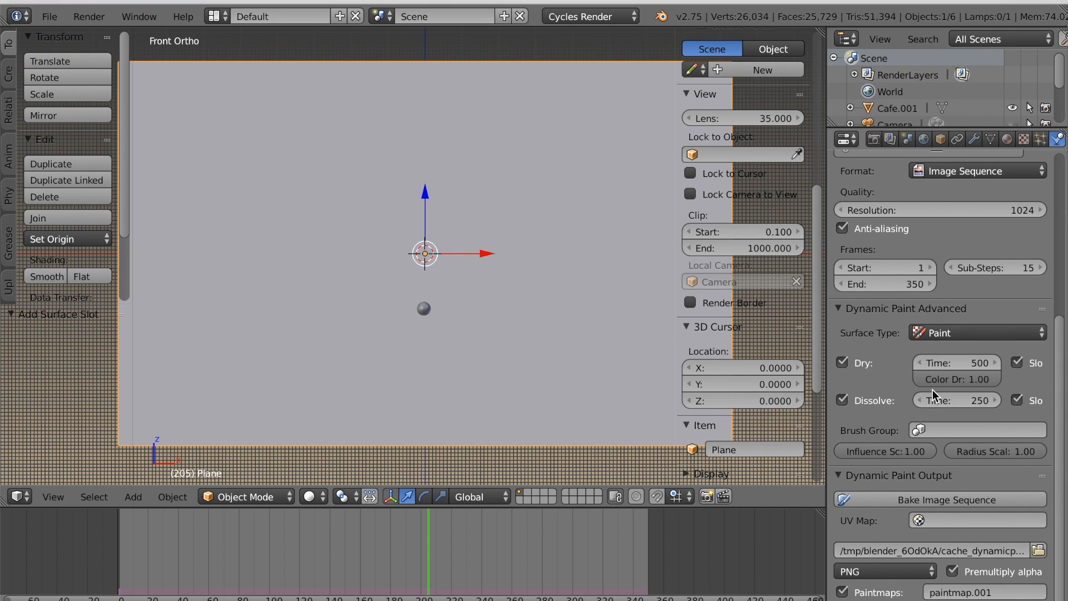
{"action": "scroll", "coordinate": [947, 439], "scroll_direction": "up", "scroll_amount": 2}
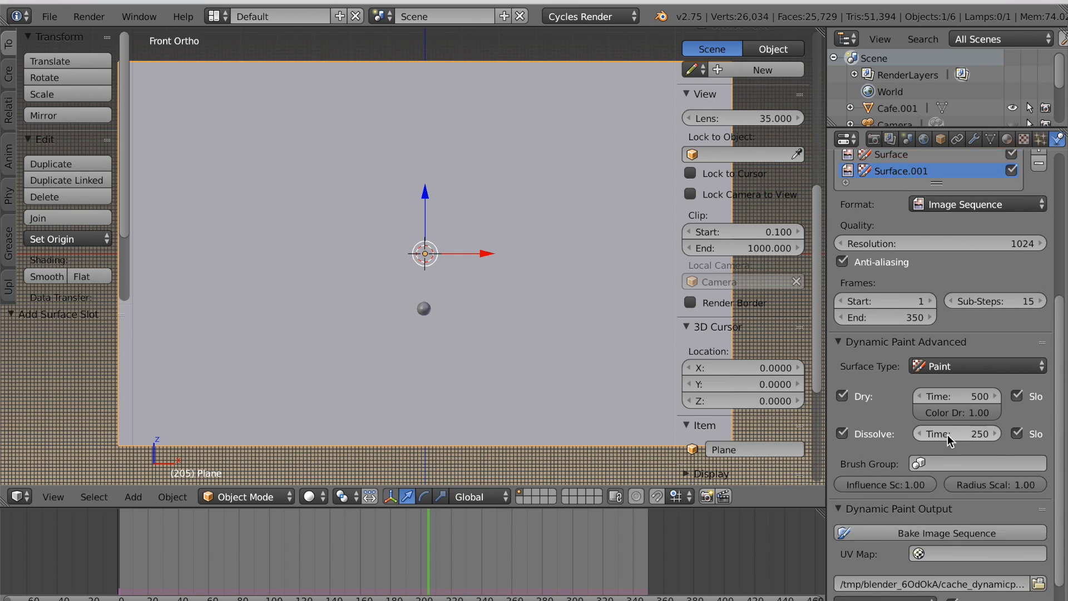
{"action": "scroll", "coordinate": [947, 439], "scroll_direction": "down", "scroll_amount": 3}
{"action": "left_click", "coordinate": [957, 487]}
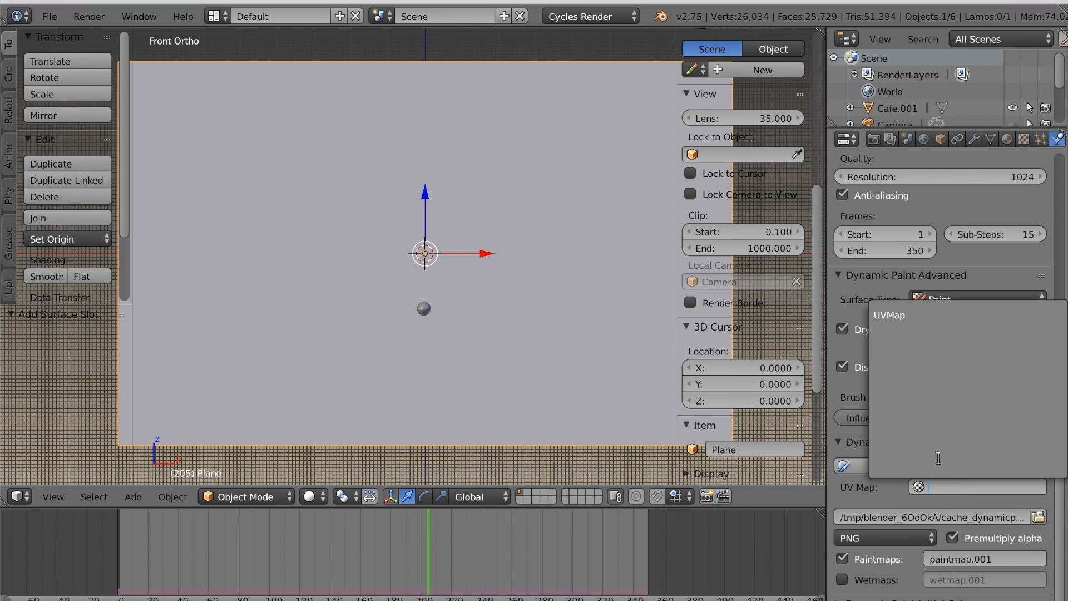
{"action": "left_click", "coordinate": [913, 315]}
- Set the surface's output path to the Bump Map folder on the Desktop and bake the image sequence
{"action": "left_click", "coordinate": [1038, 517]}
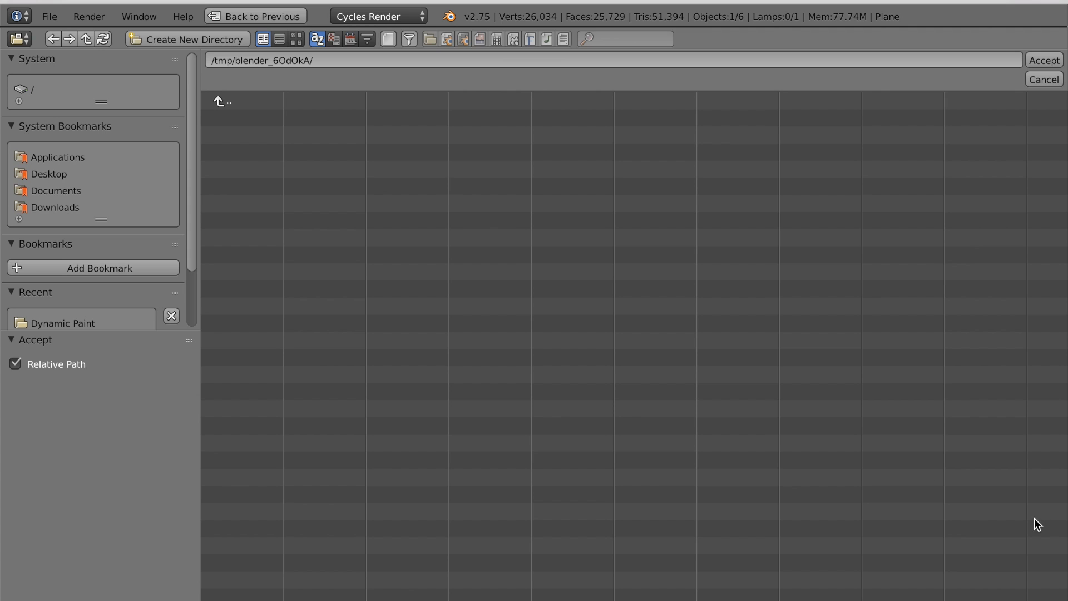
{"action": "left_click", "coordinate": [52, 173]}
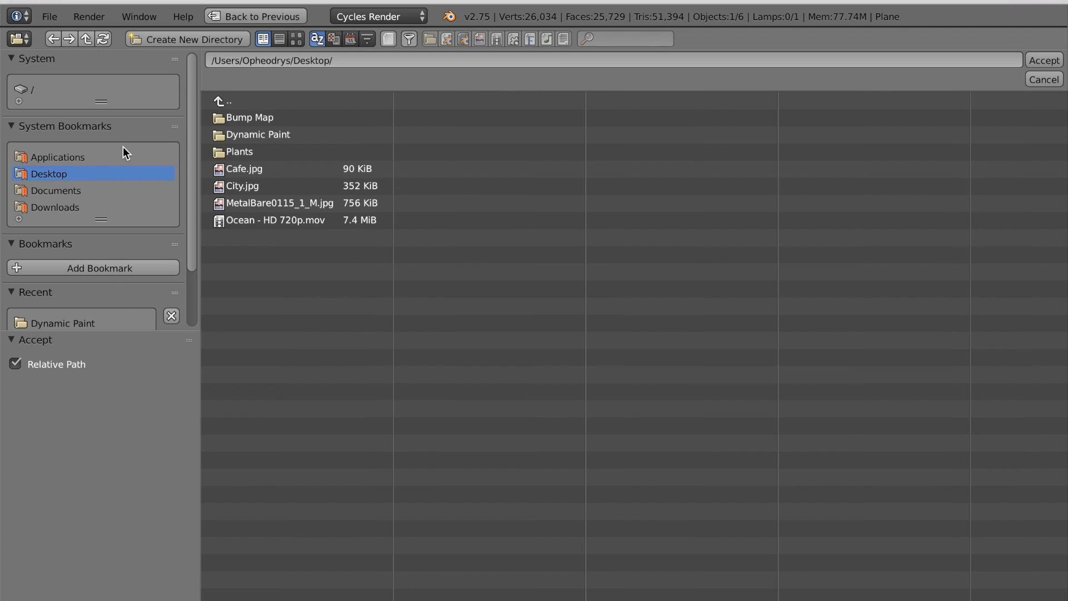
{"action": "left_click", "coordinate": [241, 117]}
{"action": "left_click", "coordinate": [1044, 61]}
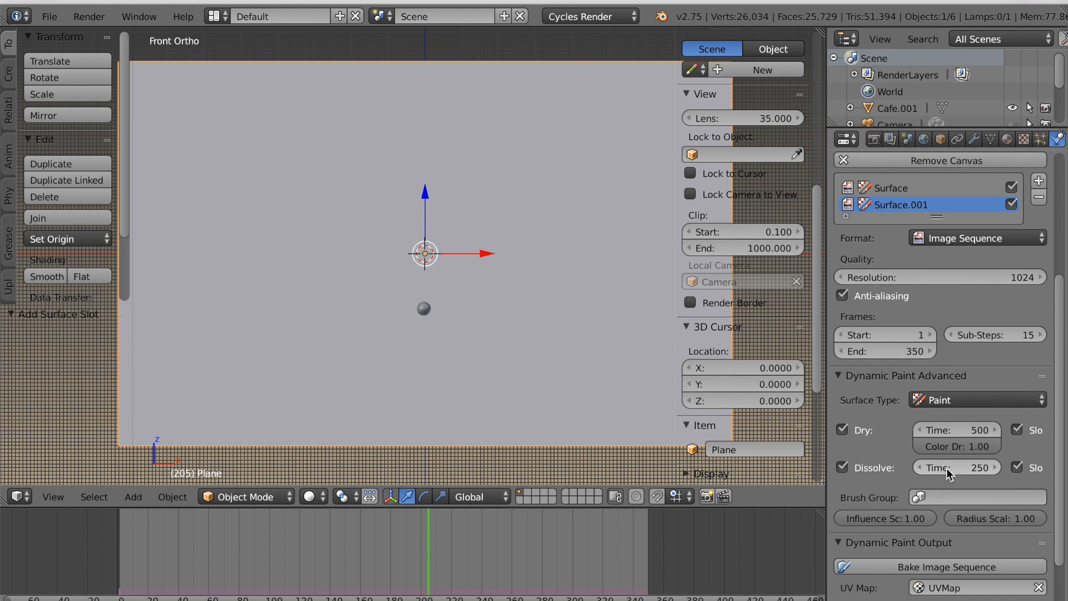
{"action": "scroll", "coordinate": [948, 482], "scroll_direction": "down", "scroll_amount": 5}
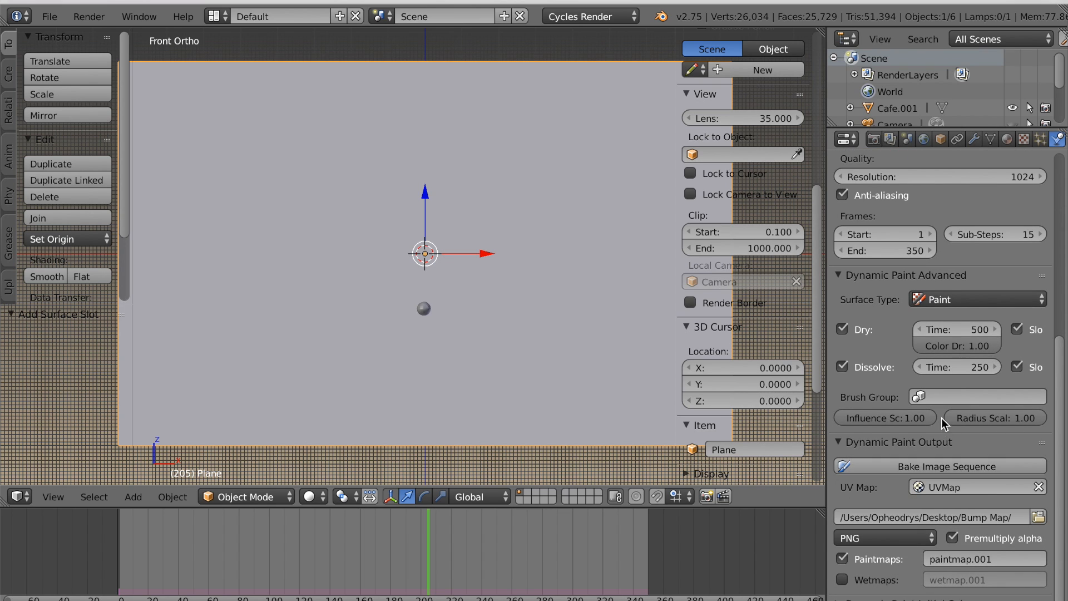
{"action": "left_click", "coordinate": [934, 465]}
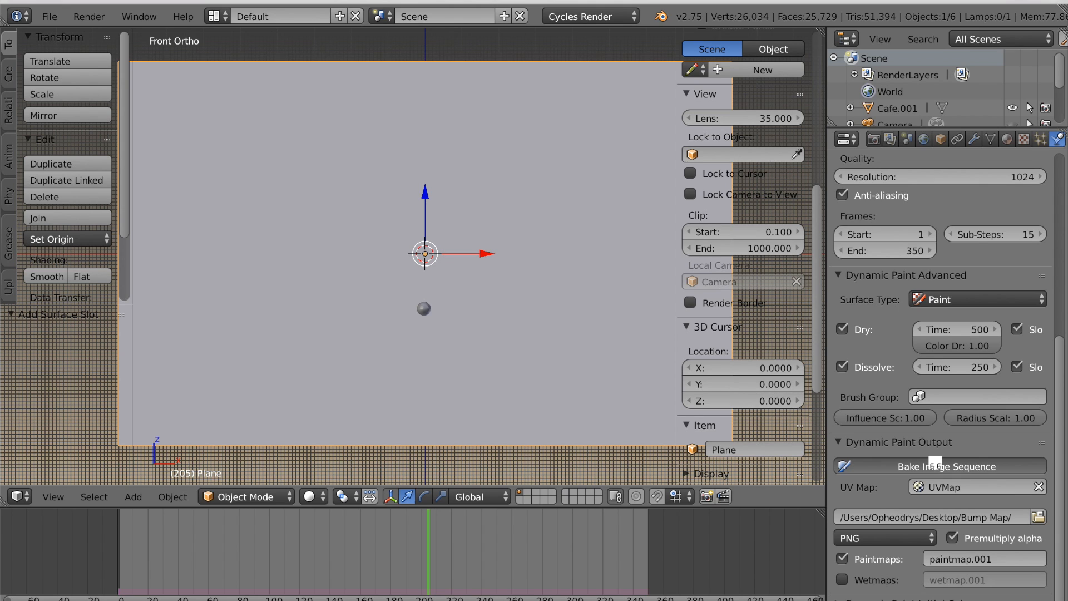
- Switch to the Compositing screen layout to work on the plane's material nodes
{"action": "left_click", "coordinate": [216, 16]}
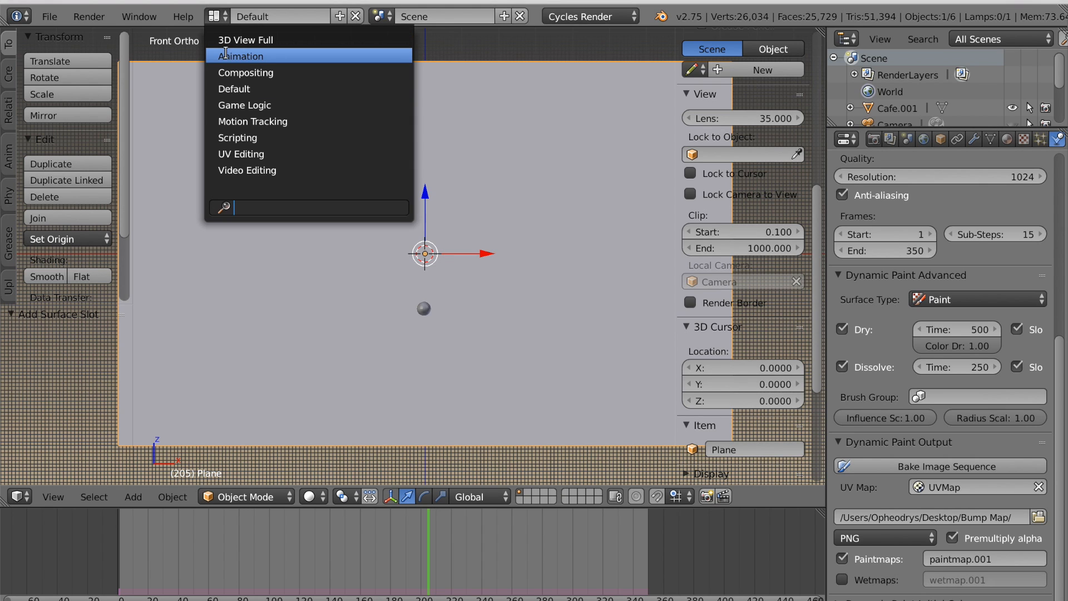
{"action": "left_click", "coordinate": [231, 72]}
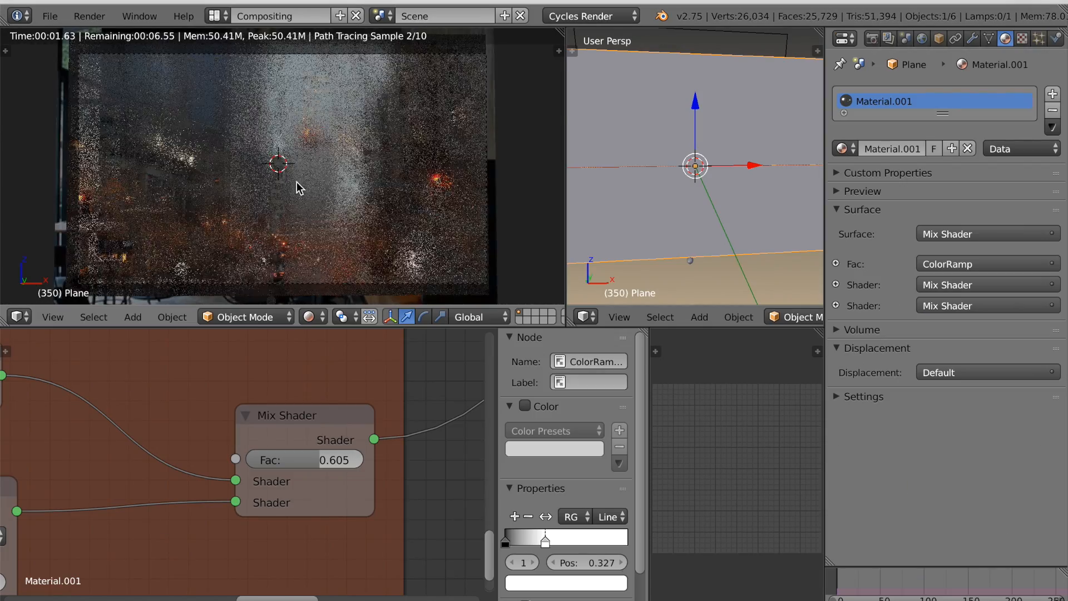
{"action": "scroll", "coordinate": [303, 403], "scroll_direction": "down", "scroll_amount": 5}
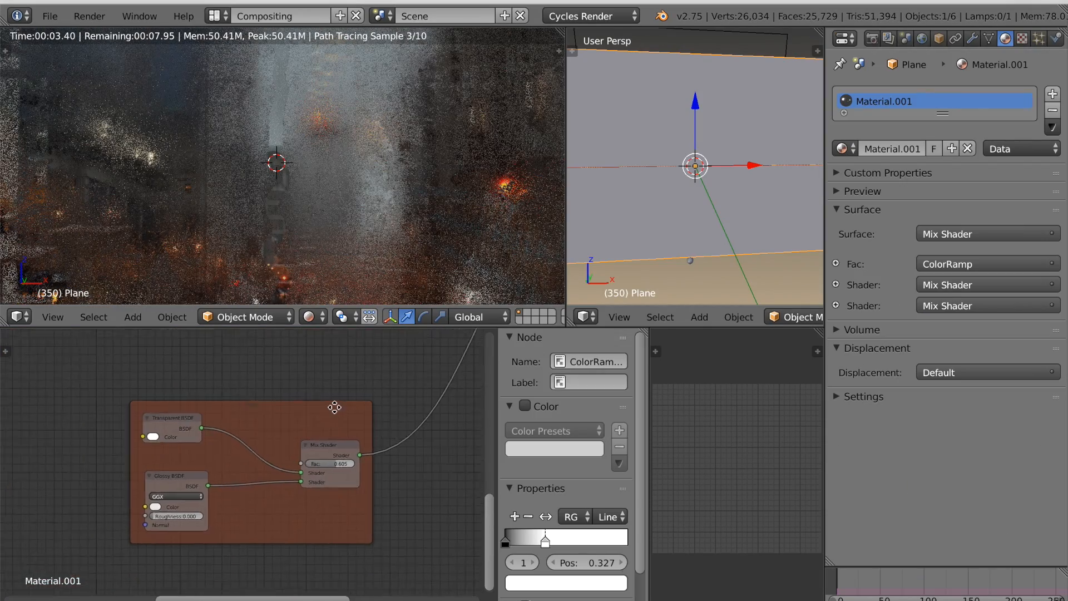
{"action": "scroll", "coordinate": [292, 412], "scroll_direction": "down", "scroll_amount": 2}
{"action": "middle_click_drag", "start_coordinate": [292, 412], "coordinate": [334, 467]}
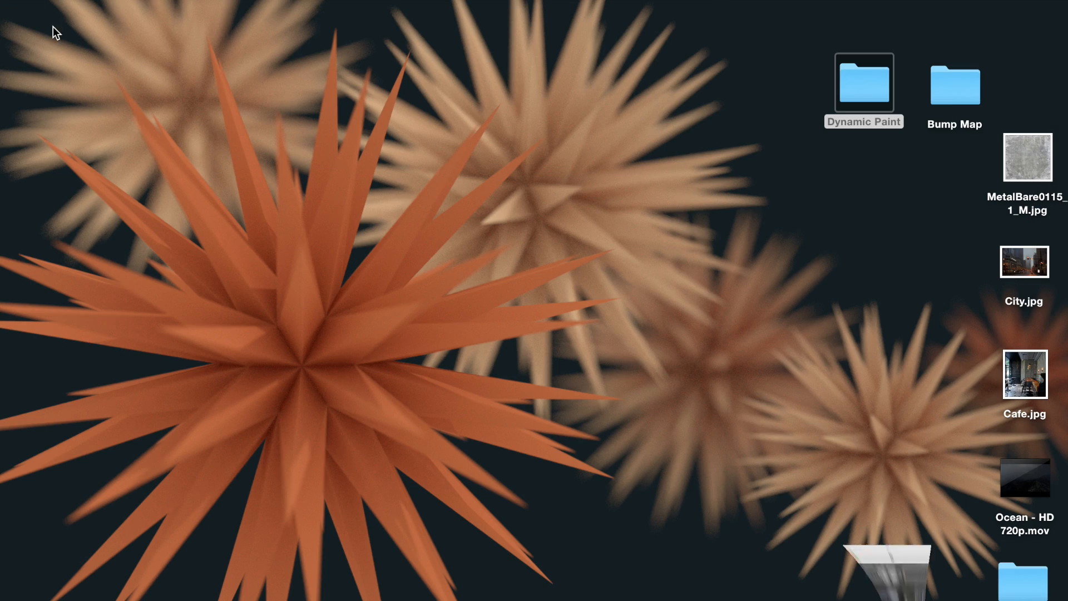
- In Finder, inspect a baked paint map from the middle of the sequence in the Bump Map folder, and return to Blender
{"action": "double_click", "coordinate": [952, 89]}
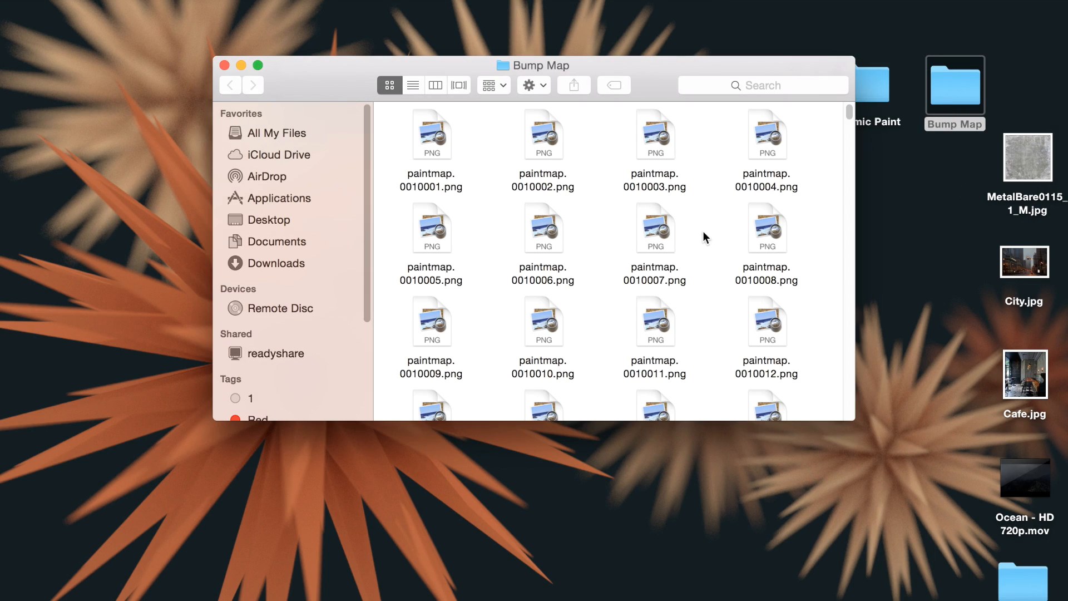
{"action": "scroll", "coordinate": [625, 310], "scroll_direction": "down", "scroll_amount": 20}
{"action": "left_click", "coordinate": [555, 273]}
{"action": "double_click", "coordinate": [555, 273]}
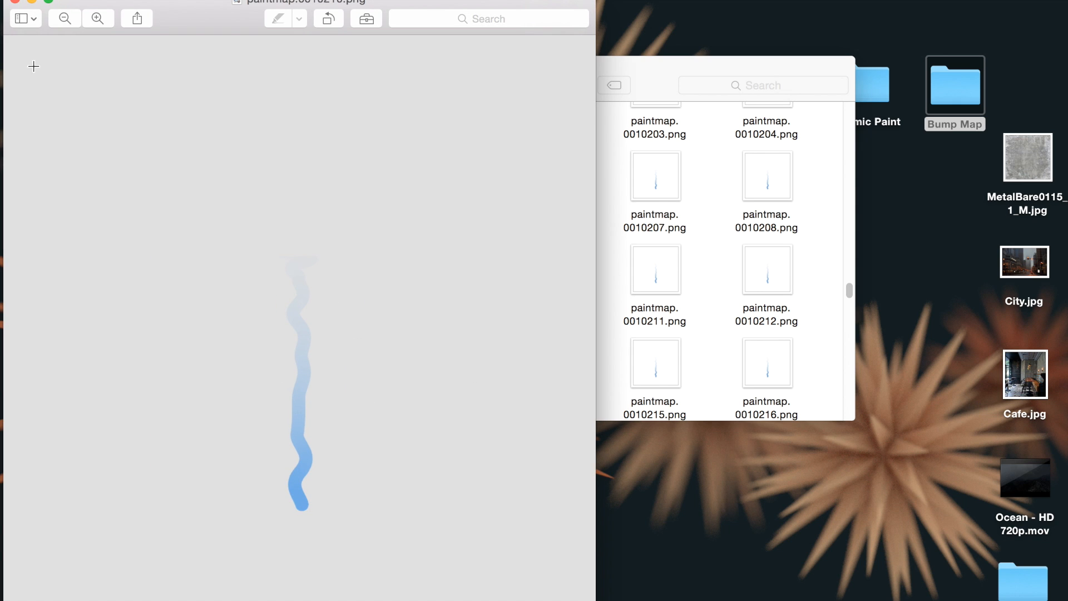
{"action": "left_click", "coordinate": [16, 2]}
{"action": "left_click", "coordinate": [721, 597]}
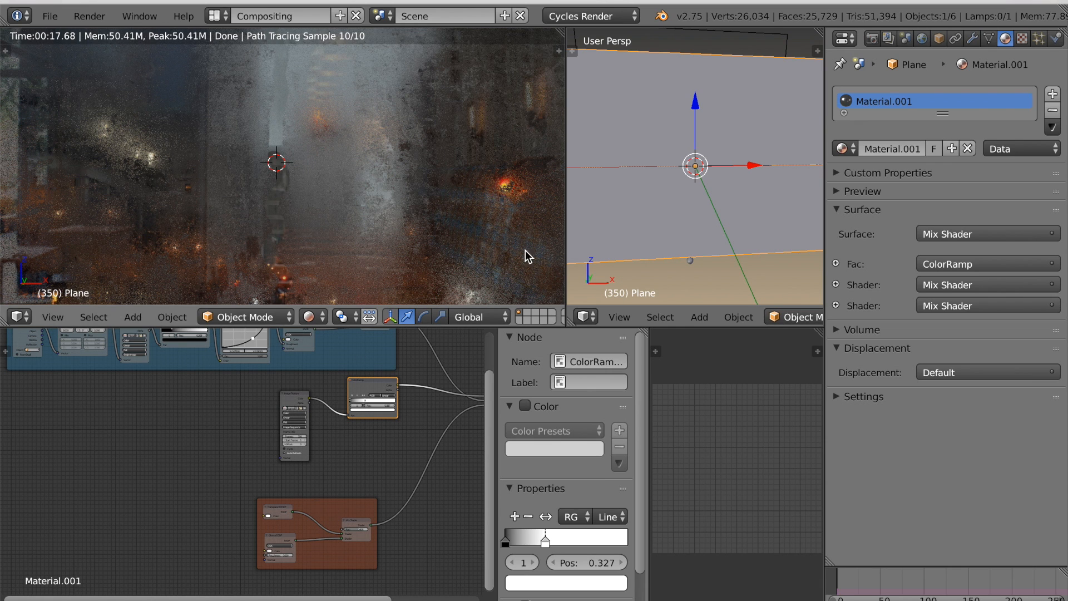
- Add an Image Texture node to the plane's material
{"action": "key", "text": "Home"}
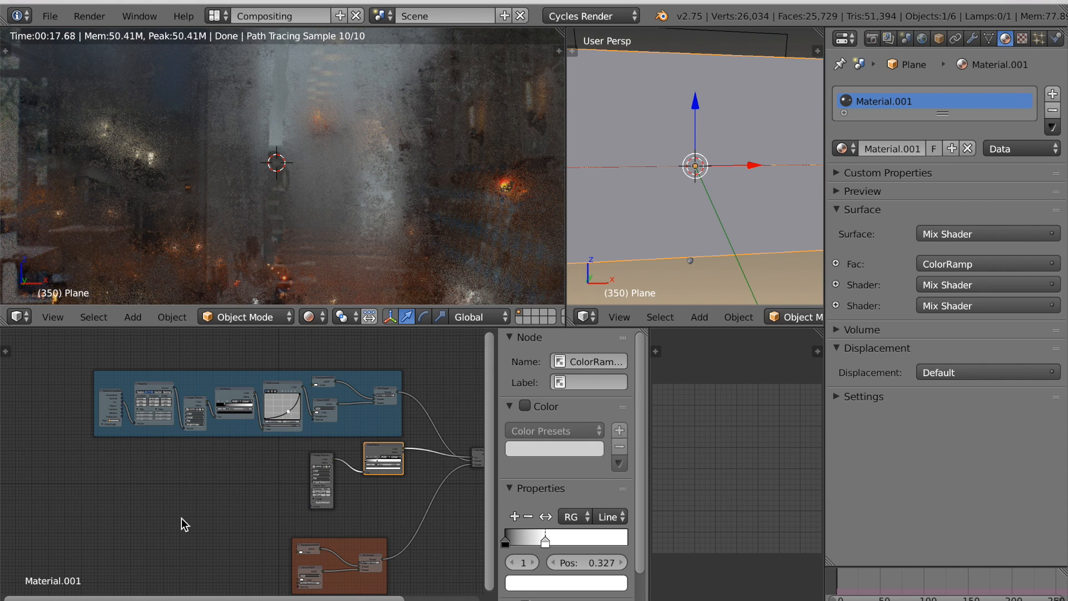
{"action": "key", "text": "shift+a"}
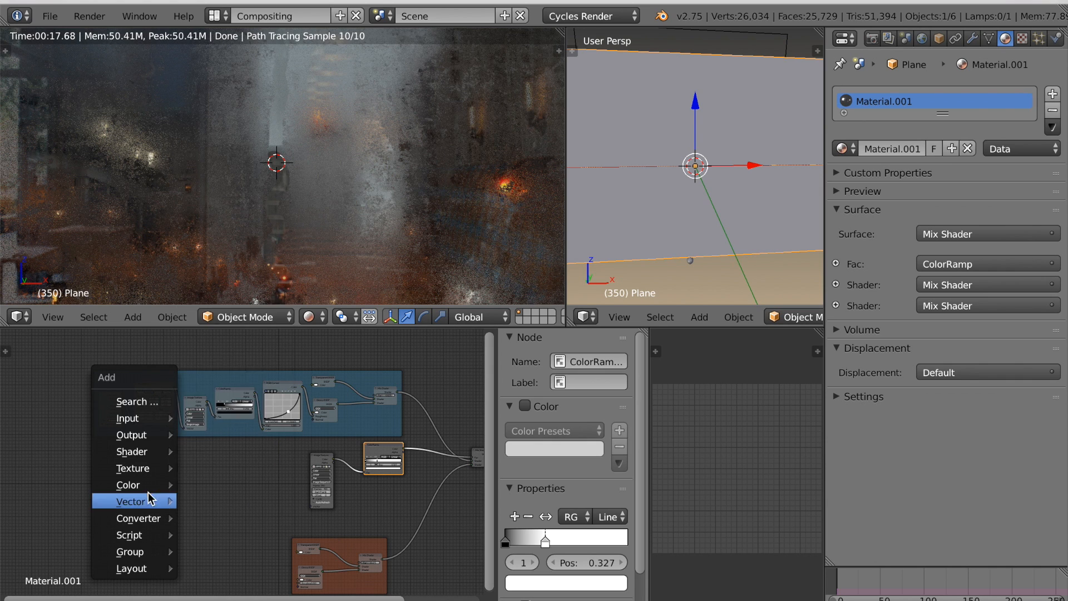
{"action": "mouse_move", "coordinate": [140, 466]}
{"action": "left_click", "coordinate": [234, 284]}
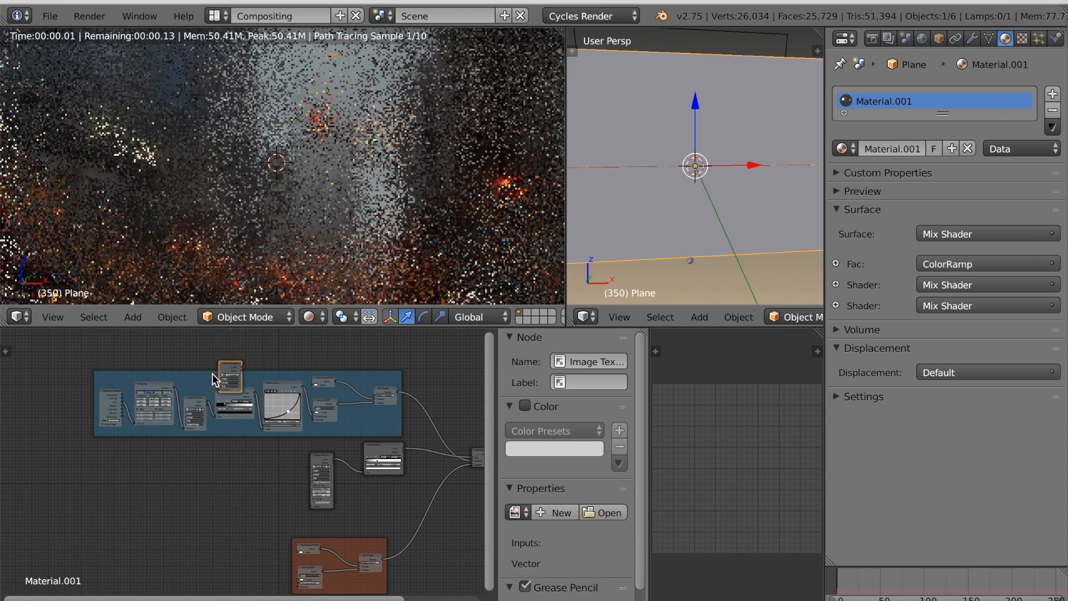
- Load the baked paint maps from the Desktop's Bump Map folder into the new Image Texture node
{"action": "scroll", "coordinate": [139, 490], "scroll_direction": "up", "scroll_amount": 2}
{"action": "scroll", "coordinate": [269, 469], "scroll_direction": "up", "scroll_amount": 10}
{"action": "middle_click_drag", "start_coordinate": [158, 512], "coordinate": [367, 505]}
{"action": "left_click", "coordinate": [151, 430]}
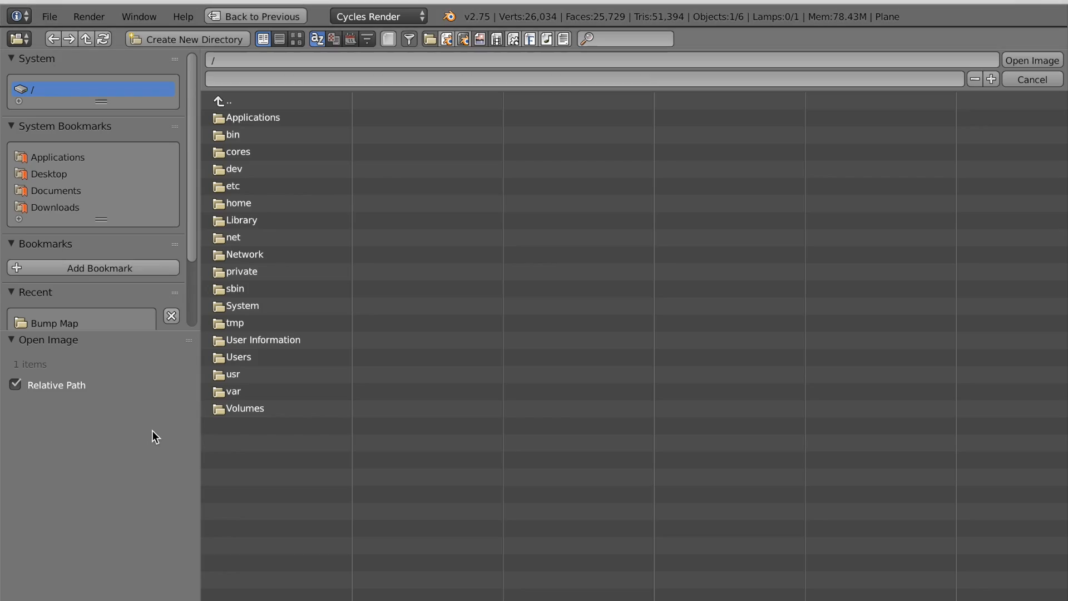
{"action": "left_click", "coordinate": [50, 174]}
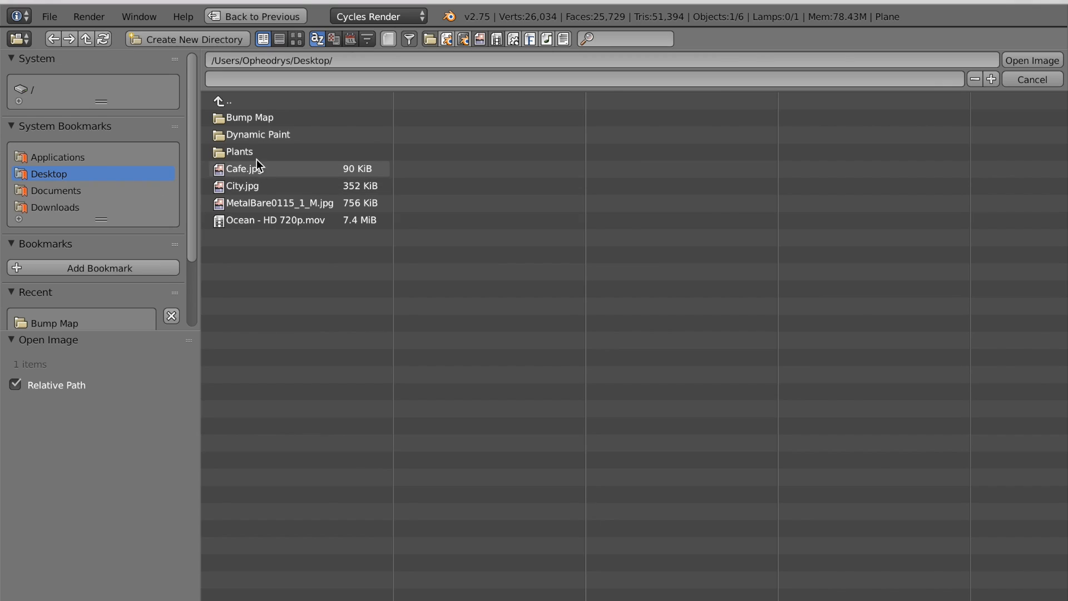
{"action": "left_click", "coordinate": [250, 119]}
{"action": "left_click", "coordinate": [238, 119]}
{"action": "left_click", "coordinate": [1032, 60]}
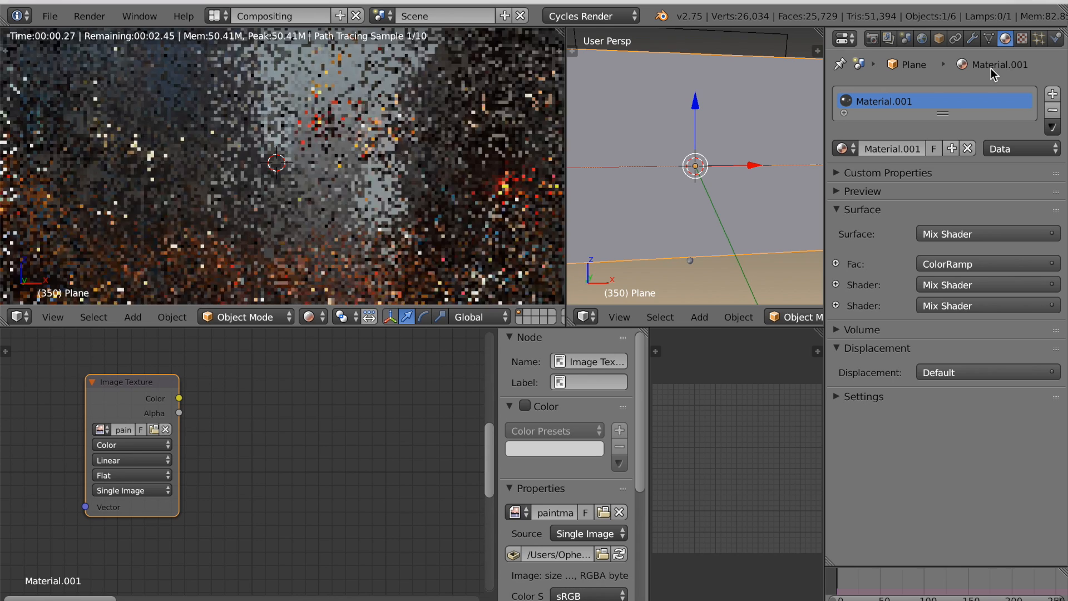
- Set the Image Texture node's source to Image Sequence with 350 frames and enable Auto Refresh
{"action": "left_click", "coordinate": [133, 489]}
{"action": "left_click", "coordinate": [141, 459]}
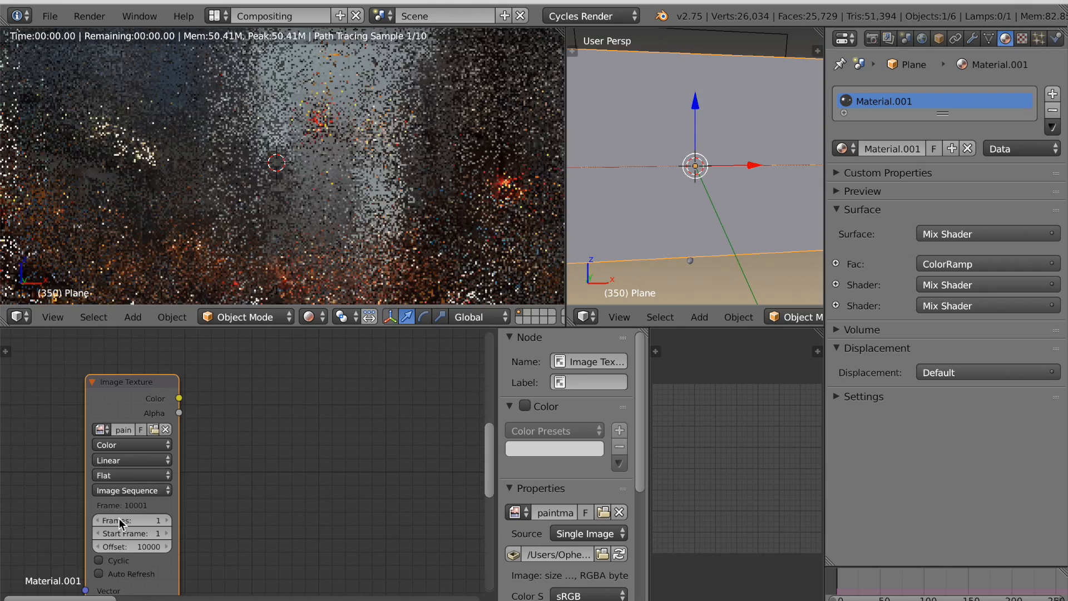
{"action": "scroll", "coordinate": [122, 509], "scroll_direction": "up", "scroll_amount": 2}
{"action": "middle_click_drag", "start_coordinate": [122, 509], "coordinate": [201, 473]}
{"action": "left_click", "coordinate": [180, 459]}
{"action": "type", "text": "350"}
{"action": "key", "text": "Return"}
{"action": "middle_click_drag", "start_coordinate": [253, 486], "coordinate": [214, 508]}
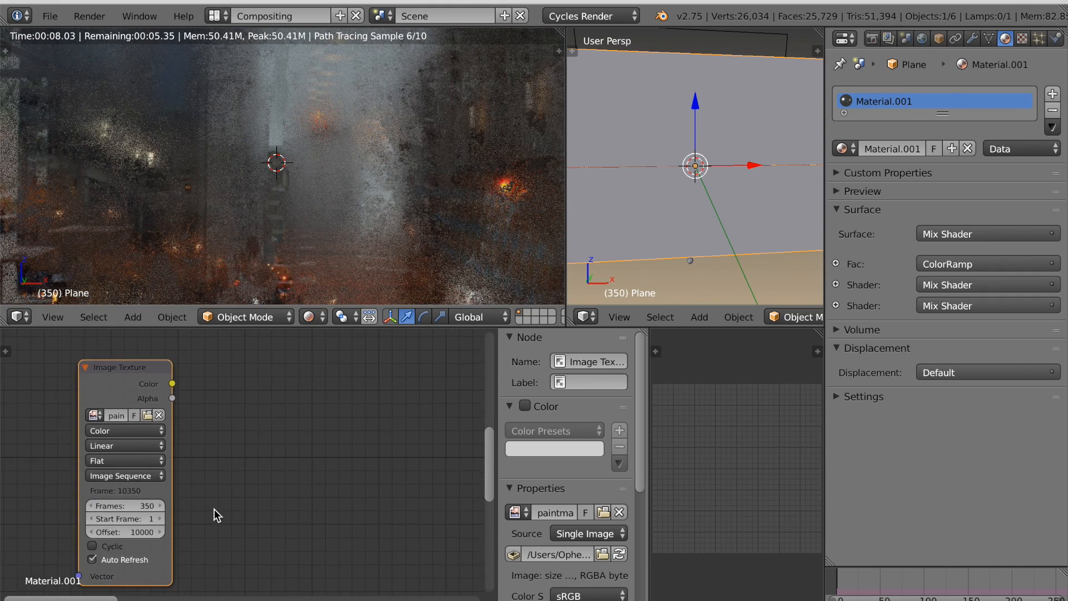
- Add a ColorRamp node beside the new Image Texture and connect the texture's Color output to the ramp's Fac input
{"action": "scroll", "coordinate": [246, 483], "scroll_direction": "down", "scroll_amount": 2}
{"action": "scroll", "coordinate": [279, 483], "scroll_direction": "down", "scroll_amount": 2}
{"action": "middle_click_drag", "start_coordinate": [343, 480], "coordinate": [323, 480]}
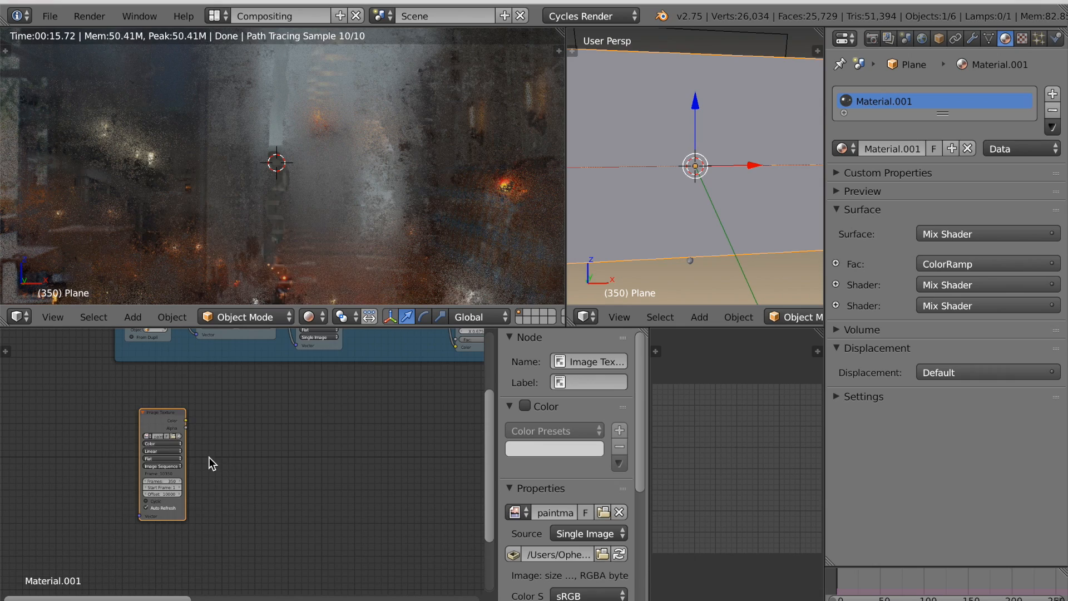
{"action": "key", "text": "shift+a"}
{"action": "mouse_move", "coordinate": [178, 493]}
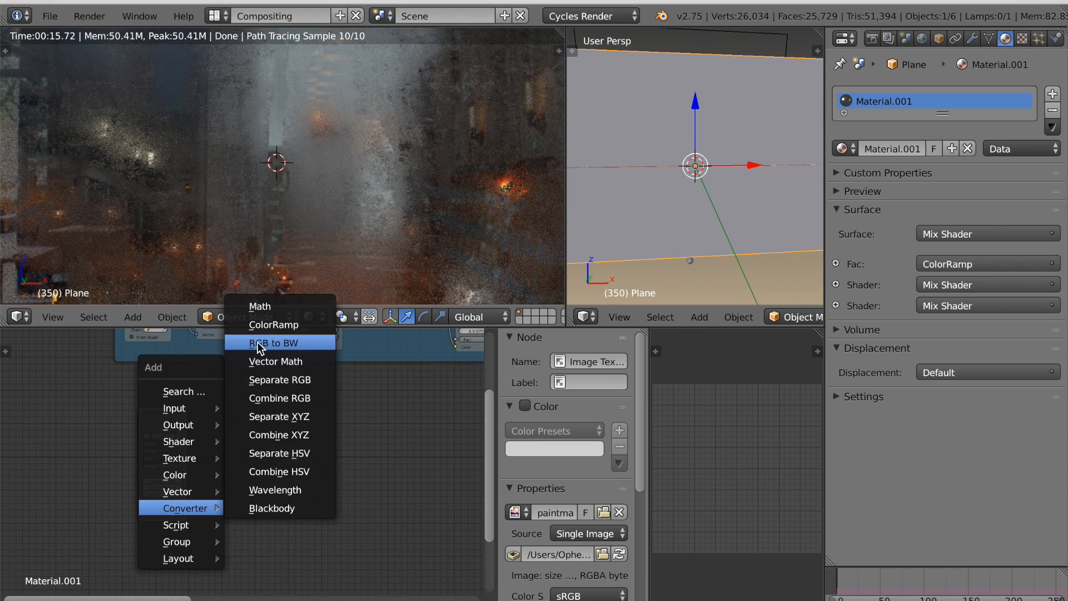
{"action": "left_click", "coordinate": [262, 341]}
{"action": "left_click", "coordinate": [219, 423]}
{"action": "left_click_drag", "start_coordinate": [187, 421], "coordinate": [218, 481]}
- Add a Bump vector node beside the frame containing the Transparent and Glossy shaders
{"action": "scroll", "coordinate": [303, 501], "scroll_direction": "down", "scroll_amount": 3}
{"action": "middle_click_drag", "start_coordinate": [298, 495], "coordinate": [226, 465]}
{"action": "key", "text": "shift+a"}
{"action": "mouse_move", "coordinate": [232, 463]}
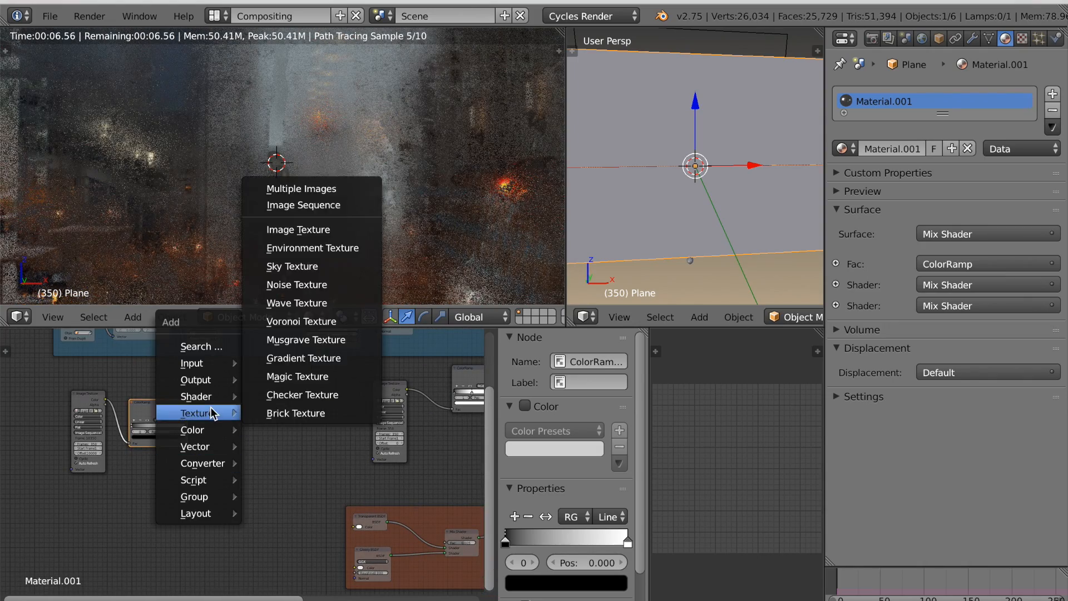
{"action": "mouse_move", "coordinate": [219, 444]}
{"action": "left_click", "coordinate": [334, 462]}
{"action": "left_click", "coordinate": [275, 538]}
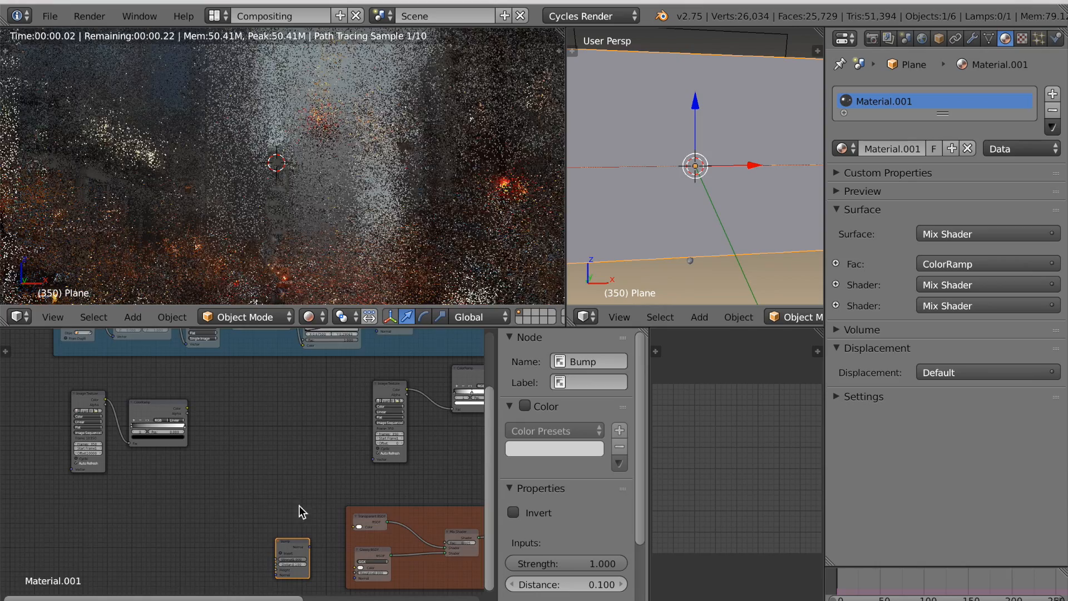
- Connect the Bump node's Normal output to the Glossy BSDF's Normal input and move the Bump node above the shader frame
{"action": "middle_click_drag", "start_coordinate": [297, 506], "coordinate": [292, 466]}
{"action": "scroll", "coordinate": [273, 459], "scroll_direction": "up", "scroll_amount": 2}
{"action": "left_click_drag", "start_coordinate": [249, 442], "coordinate": [312, 482]}
{"action": "scroll", "coordinate": [165, 420], "scroll_direction": "down", "scroll_amount": 5}
{"action": "middle_click_drag", "start_coordinate": [164, 417], "coordinate": [235, 496]}
{"action": "scroll", "coordinate": [235, 496], "scroll_direction": "up", "scroll_amount": 4}
{"action": "left_click_drag", "start_coordinate": [314, 547], "coordinate": [303, 450]}
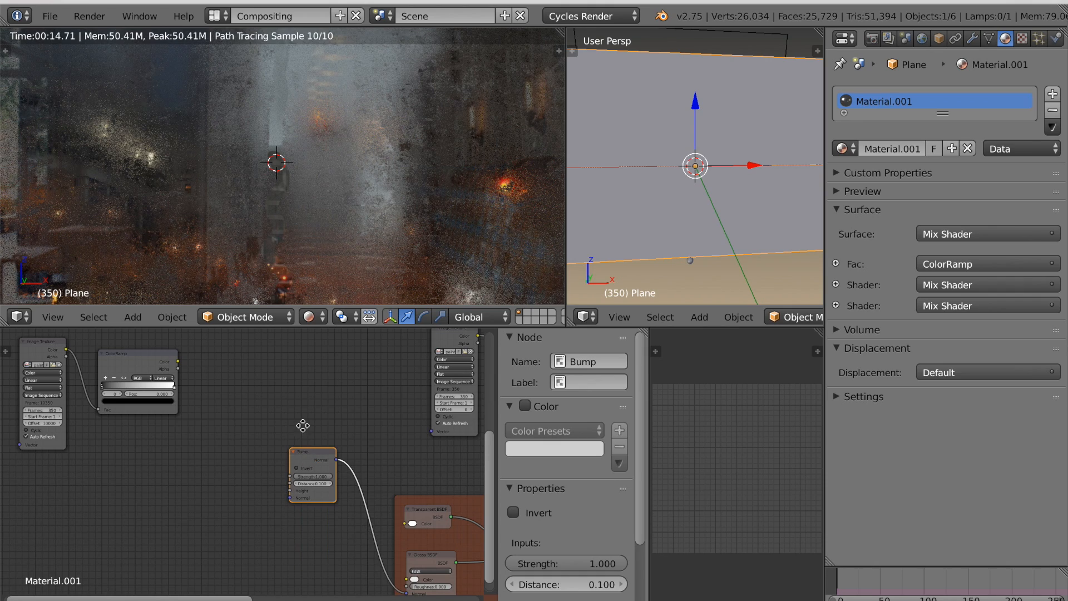
{"action": "scroll", "coordinate": [300, 429], "scroll_direction": "up", "scroll_amount": 2, "text": "shift"}
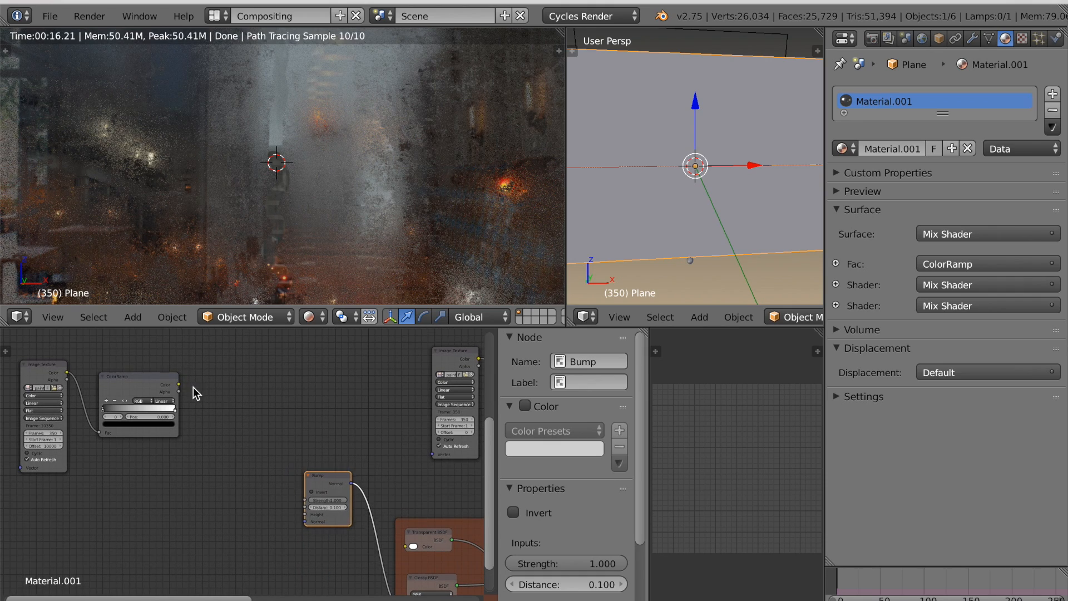
- Connect the Color output of the new ColorRamp to the Bump node's Height input
{"action": "left_click_drag", "start_coordinate": [179, 385], "coordinate": [183, 467]}
{"action": "scroll", "coordinate": [205, 412], "scroll_direction": "up", "scroll_amount": 2}
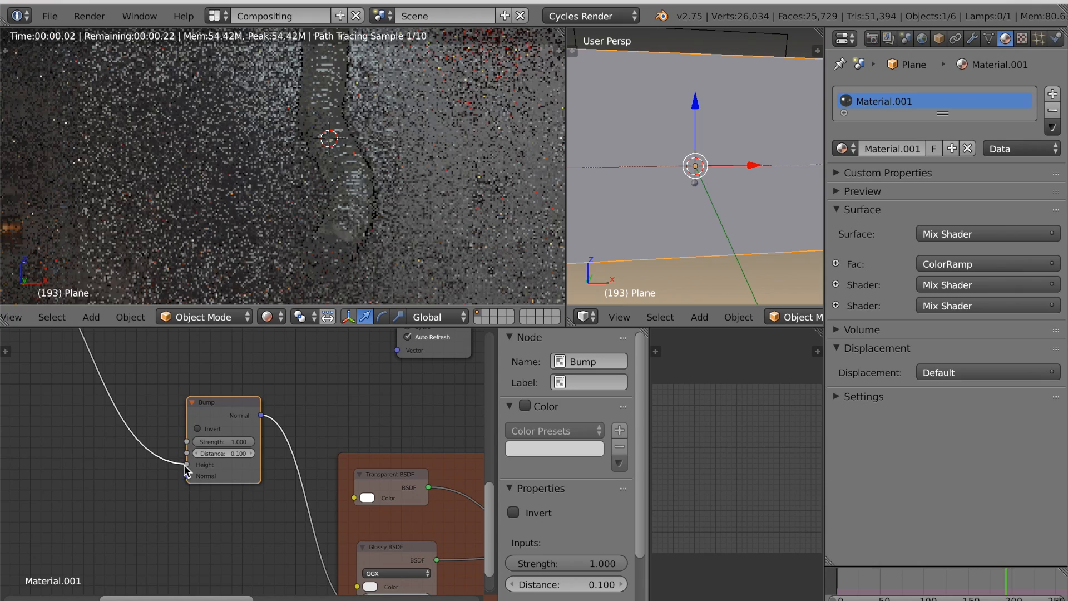
{"action": "scroll", "coordinate": [206, 362], "scroll_direction": "down", "scroll_amount": 1}
{"action": "middle_click_drag", "start_coordinate": [200, 361], "coordinate": [220, 378]}
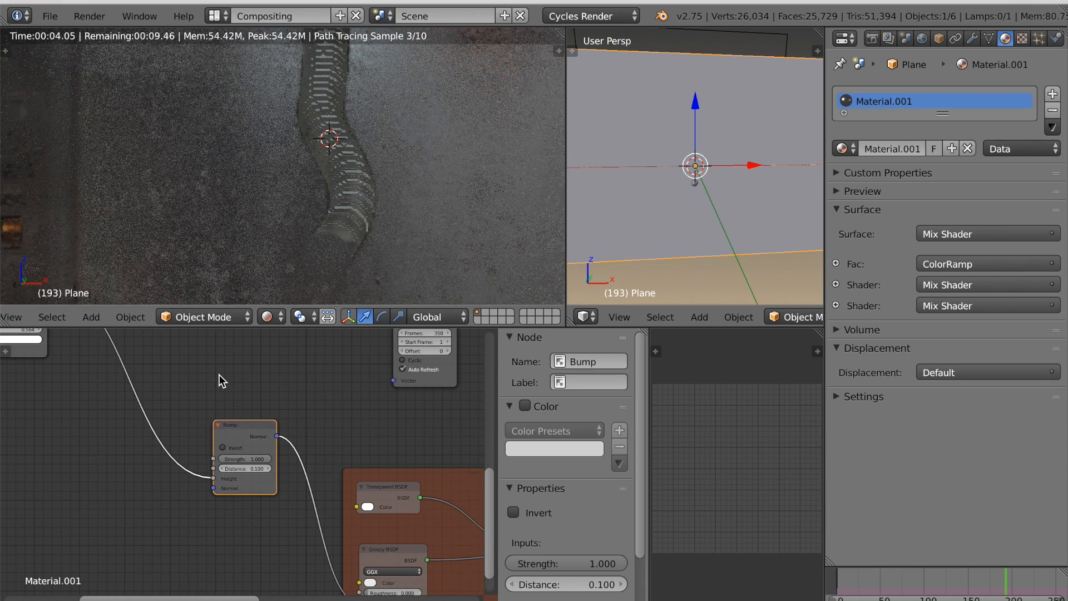
{"action": "scroll", "coordinate": [198, 369], "scroll_direction": "down", "scroll_amount": 1}
{"action": "middle_click_drag", "start_coordinate": [197, 369], "coordinate": [269, 430]}
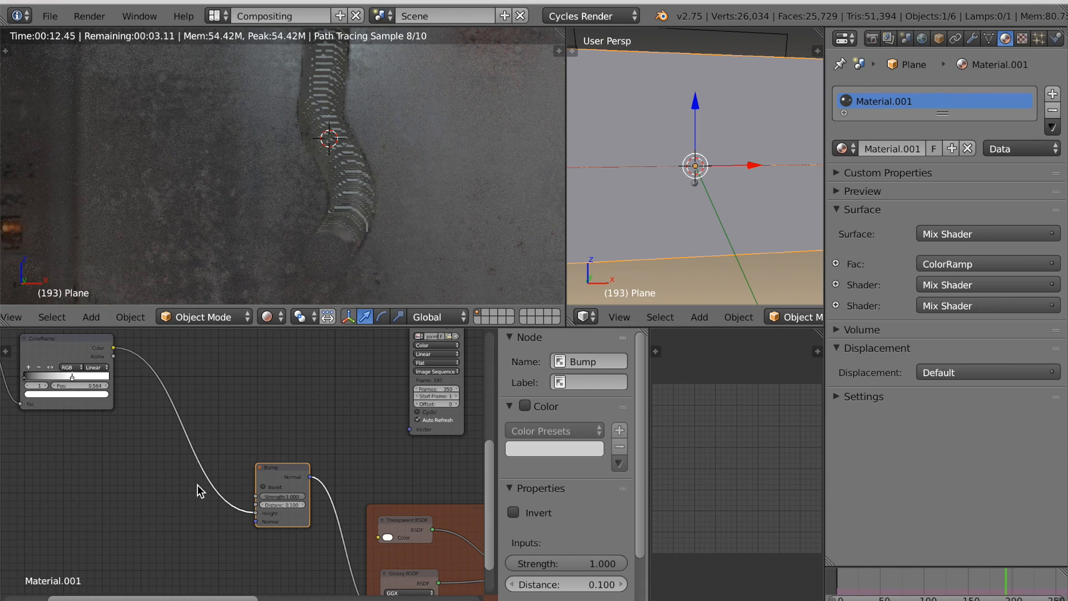
{"action": "middle_click_drag", "start_coordinate": [257, 535], "coordinate": [259, 512]}
- Set the Bump node's Distance to 0.400
{"action": "scroll", "coordinate": [259, 513], "scroll_direction": "up", "scroll_amount": 1}
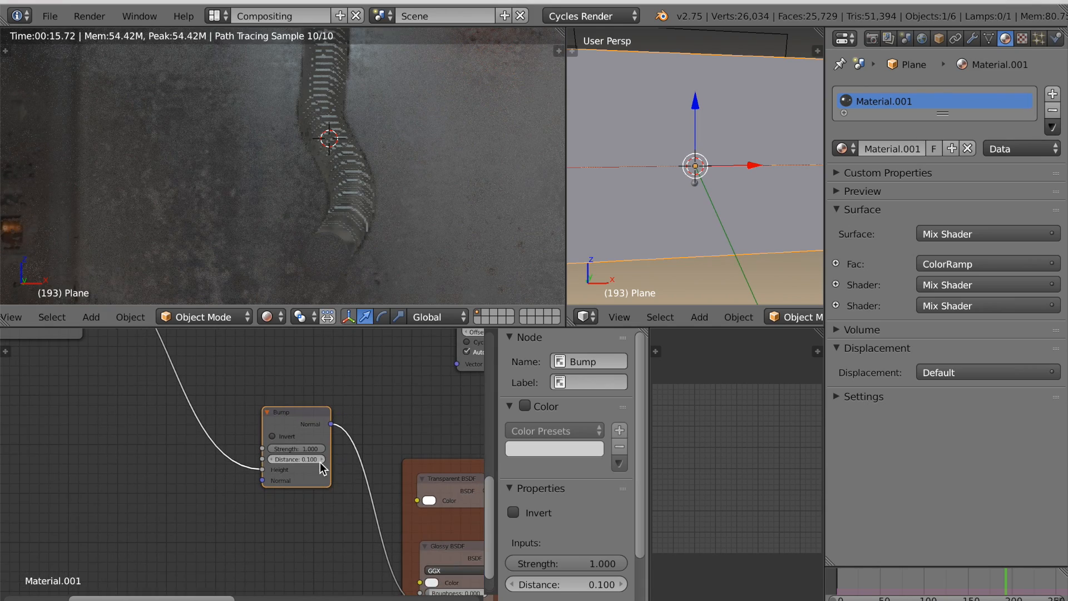
{"action": "left_click", "coordinate": [323, 460]}
{"action": "left_click", "coordinate": [323, 460]}
{"action": "left_click", "coordinate": [323, 459]}
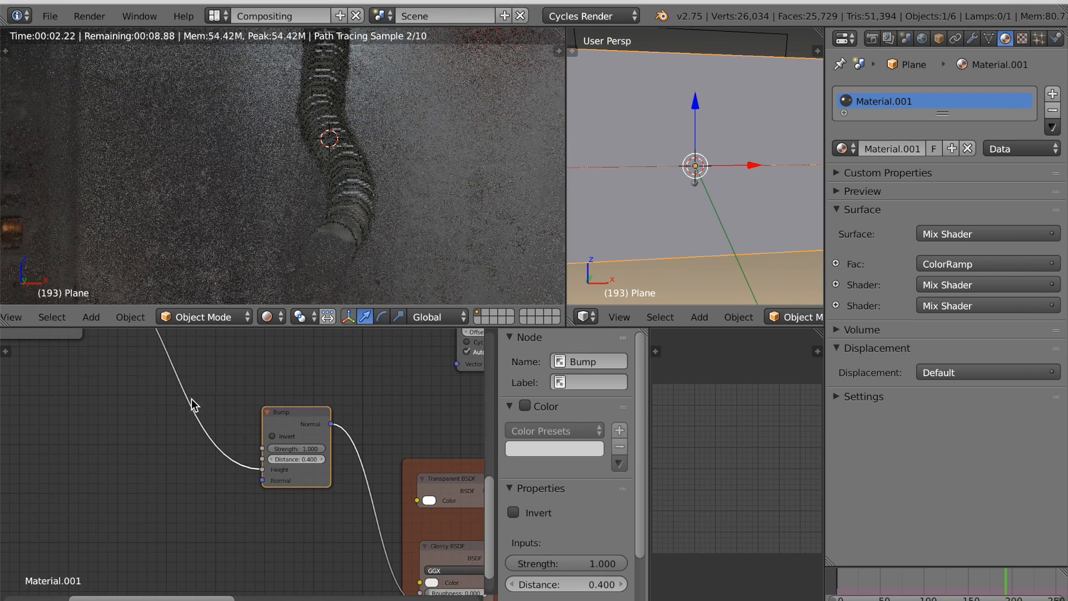
- Insert a MixRGB node on the link between the ColorRamp and Bump nodes, and also connect its Color output to the Bump's Strength
{"action": "middle_click_drag", "start_coordinate": [188, 331], "coordinate": [188, 344]}
{"action": "scroll", "coordinate": [225, 376], "scroll_direction": "down", "scroll_amount": 1}
{"action": "scroll", "coordinate": [225, 377], "scroll_direction": "up", "scroll_amount": 2, "text": "shift"}
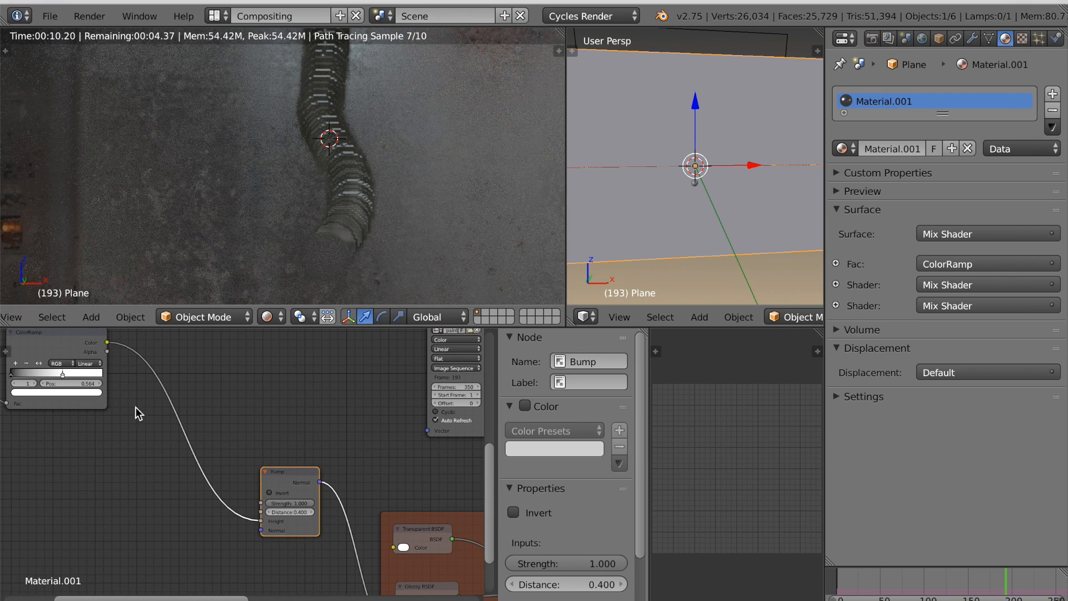
{"action": "key", "text": "shift+a"}
{"action": "mouse_move", "coordinate": [159, 406]}
{"action": "left_click", "coordinate": [204, 394]}
{"action": "left_click", "coordinate": [187, 465]}
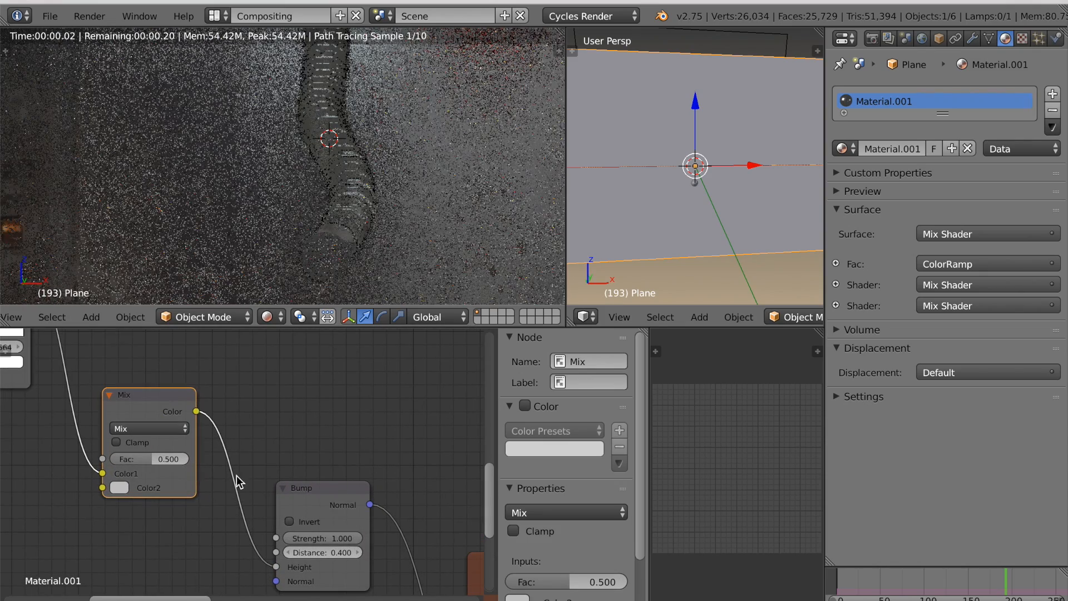
{"action": "left_click_drag", "start_coordinate": [198, 419], "coordinate": [276, 538]}
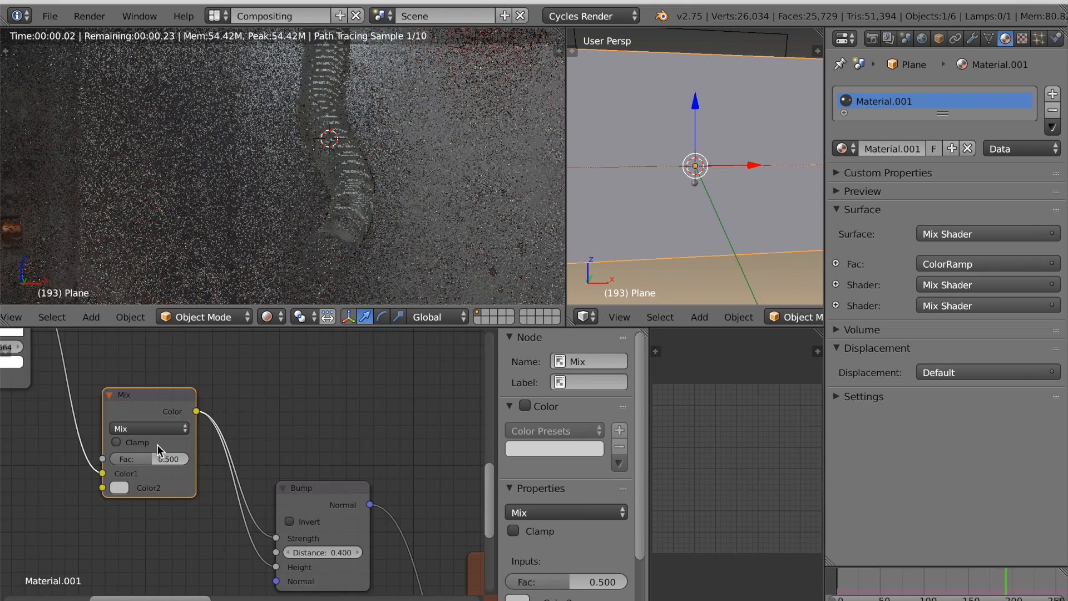
- Add a Noise Texture node below the ColorRamp, with Texture Coordinate and Mapping nodes attached to its Vector input
{"action": "scroll", "coordinate": [102, 516], "scroll_direction": "down", "scroll_amount": 2}
{"action": "middle_click_drag", "start_coordinate": [102, 516], "coordinate": [167, 469]}
{"action": "scroll", "coordinate": [160, 518], "scroll_direction": "down", "scroll_amount": 3}
{"action": "key", "text": "shift+a"}
{"action": "mouse_move", "coordinate": [106, 521]}
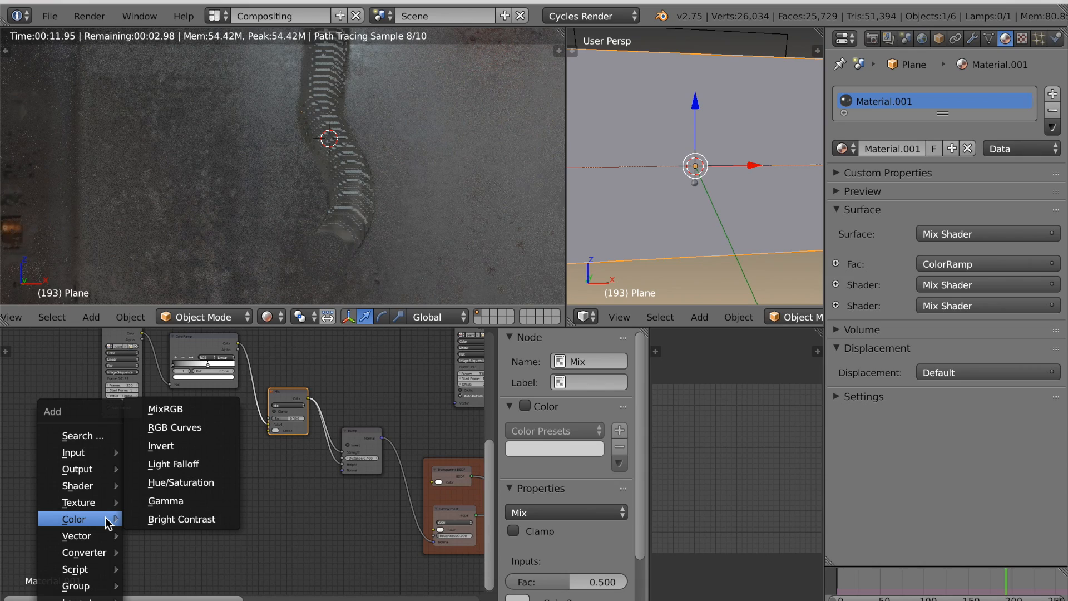
{"action": "mouse_move", "coordinate": [84, 502]}
{"action": "left_click", "coordinate": [172, 374]}
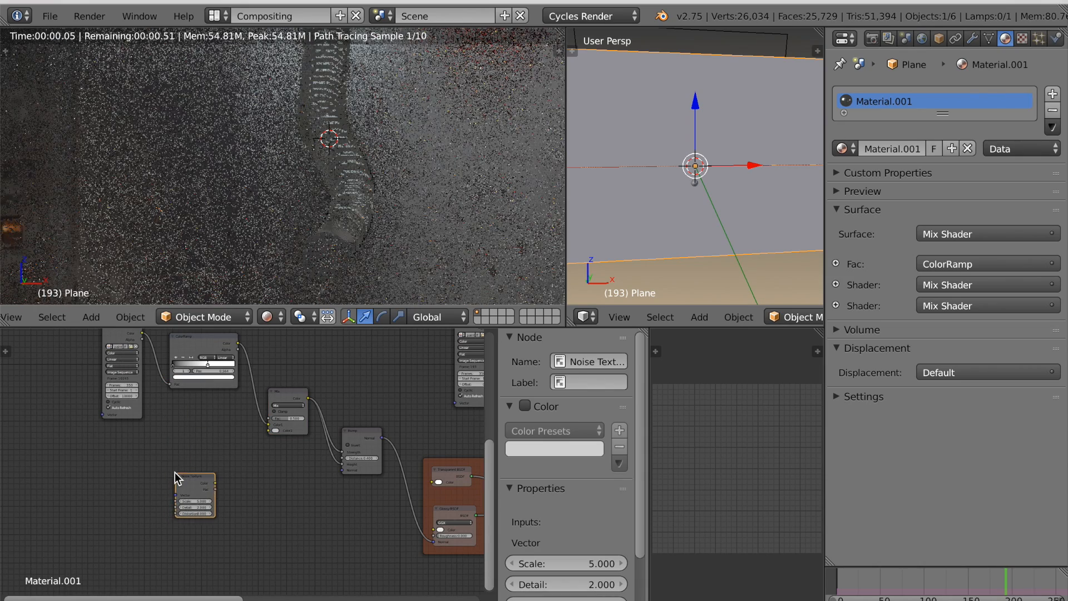
{"action": "left_click", "coordinate": [171, 483]}
{"action": "key", "text": "ctrl+t"}
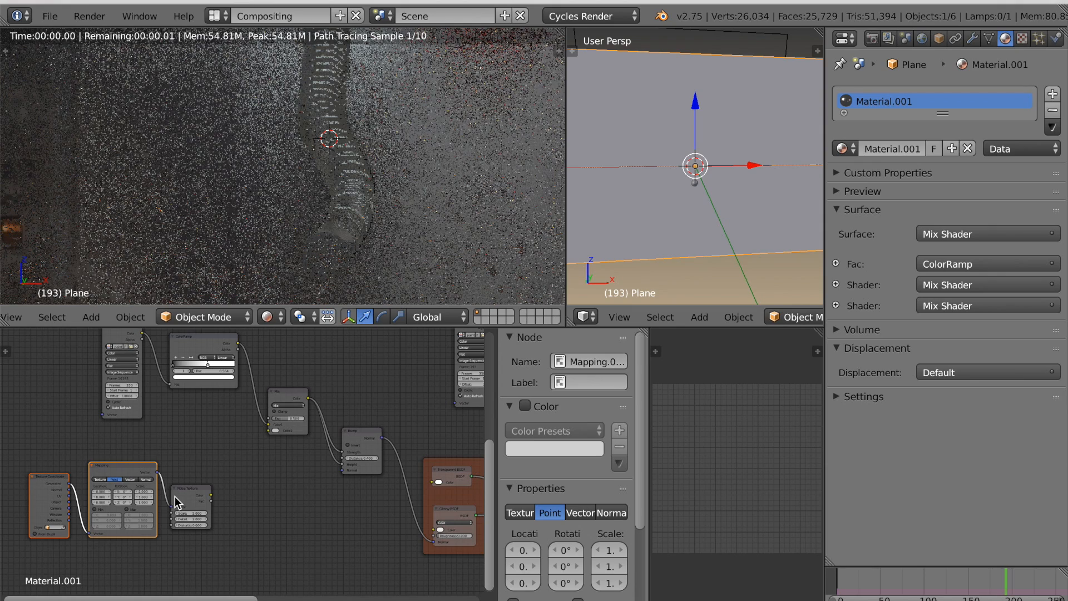
- Space out the noise, Mix and Bump nodes and connect the Noise Texture's Color output to the Mix node's Color2
{"action": "left_click", "coordinate": [187, 509], "text": "shift"}
{"action": "left_click_drag", "start_coordinate": [170, 519], "coordinate": [240, 521]}
{"action": "left_click_drag", "start_coordinate": [363, 434], "coordinate": [384, 483]}
{"action": "left_click_drag", "start_coordinate": [284, 395], "coordinate": [326, 402]}
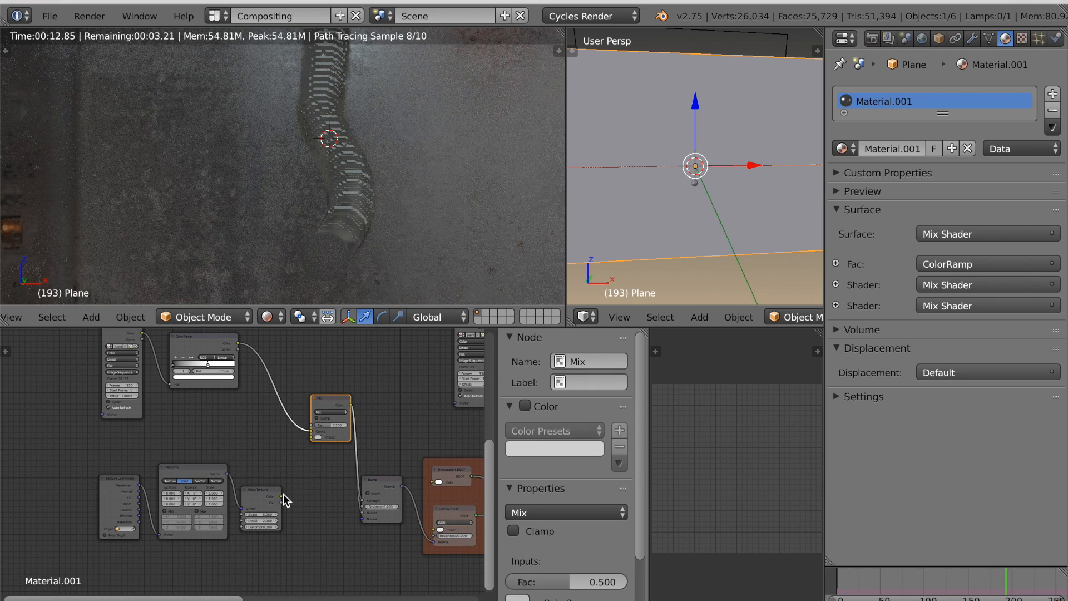
{"action": "left_click_drag", "start_coordinate": [289, 492], "coordinate": [311, 437]}
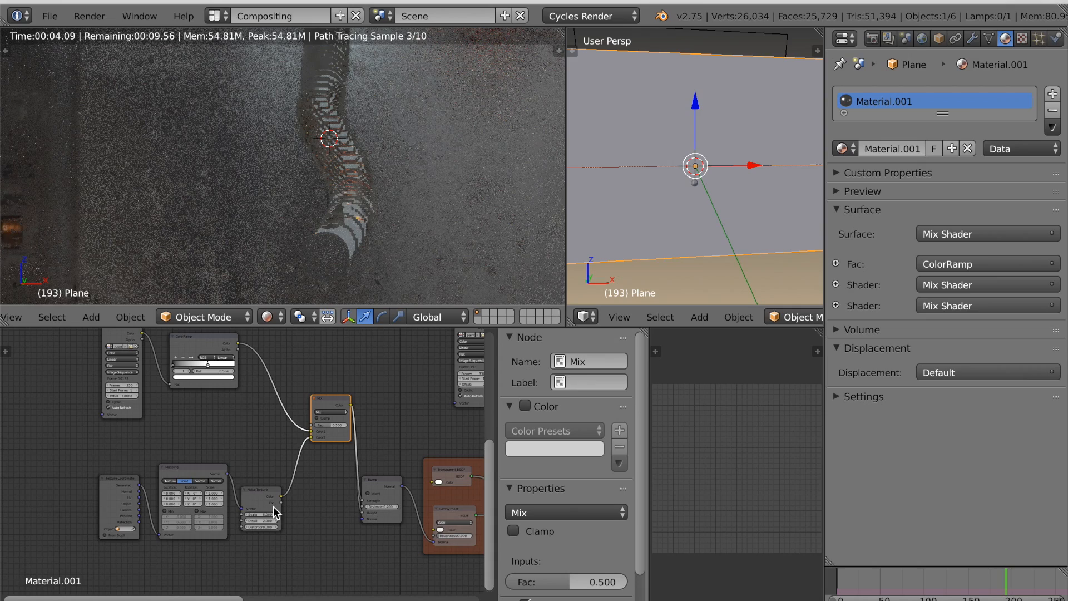
- Set the Noise Texture's Scale to 10
{"action": "middle_click_drag", "start_coordinate": [271, 506], "coordinate": [199, 453], "text": "ctrl"}
{"action": "left_click", "coordinate": [196, 452]}
{"action": "type", "text": "10"}
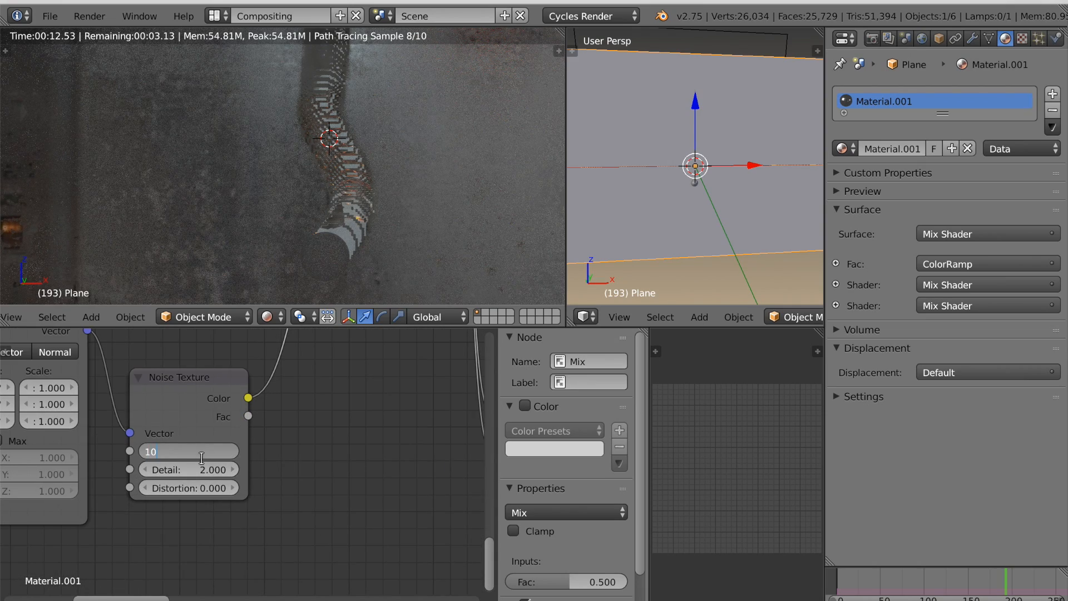
{"action": "key", "text": "Return"}
{"action": "scroll", "coordinate": [294, 456], "scroll_direction": "down", "scroll_amount": 1}
{"action": "scroll", "coordinate": [293, 455], "scroll_direction": "down", "scroll_amount": 2}
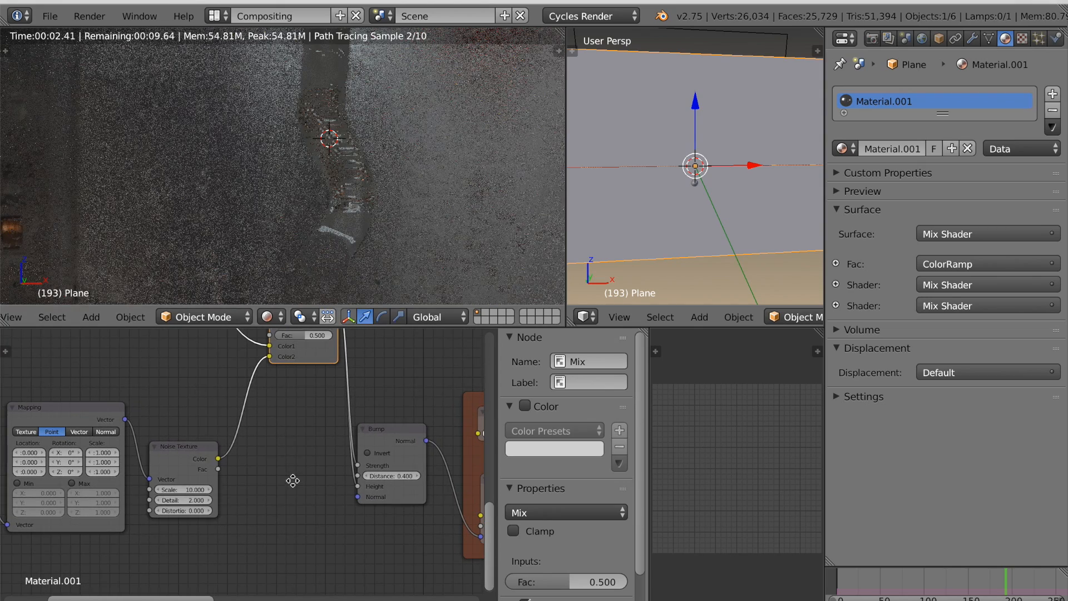
- Move the Bump node up, set the Mix node's Fac to 1.000 and its blend type to Subtract
{"action": "middle_click_drag", "start_coordinate": [342, 376], "coordinate": [326, 411]}
{"action": "scroll", "coordinate": [327, 416], "scroll_direction": "down", "scroll_amount": 1}
{"action": "left_click_drag", "start_coordinate": [323, 456], "coordinate": [335, 409]}
{"action": "left_click", "coordinate": [290, 392]}
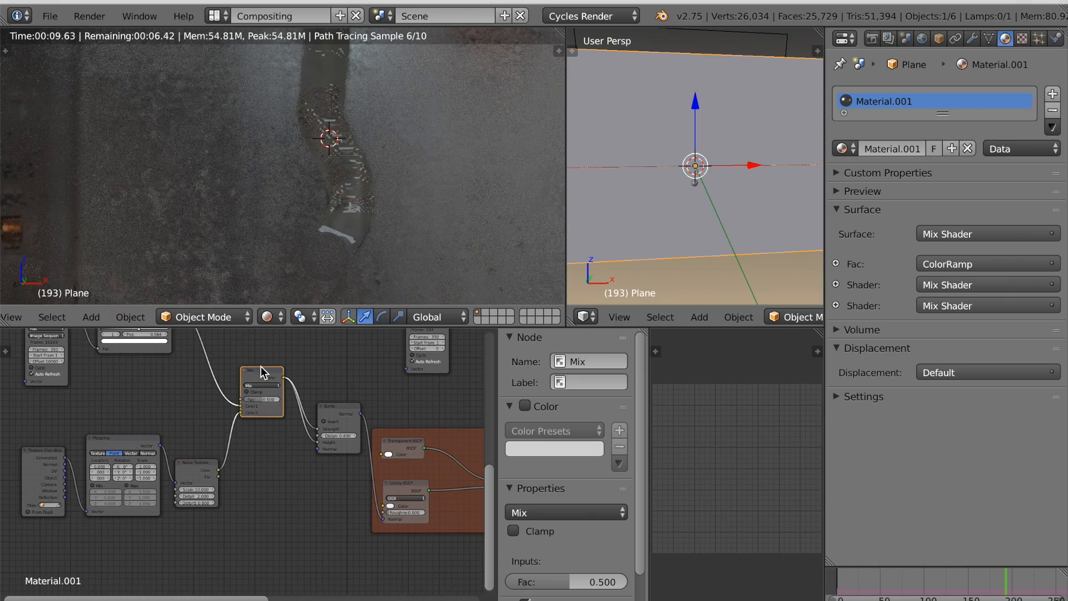
{"action": "scroll", "coordinate": [286, 398], "scroll_direction": "up", "scroll_amount": 2}
{"action": "left_click_drag", "start_coordinate": [273, 393], "coordinate": [295, 393]}
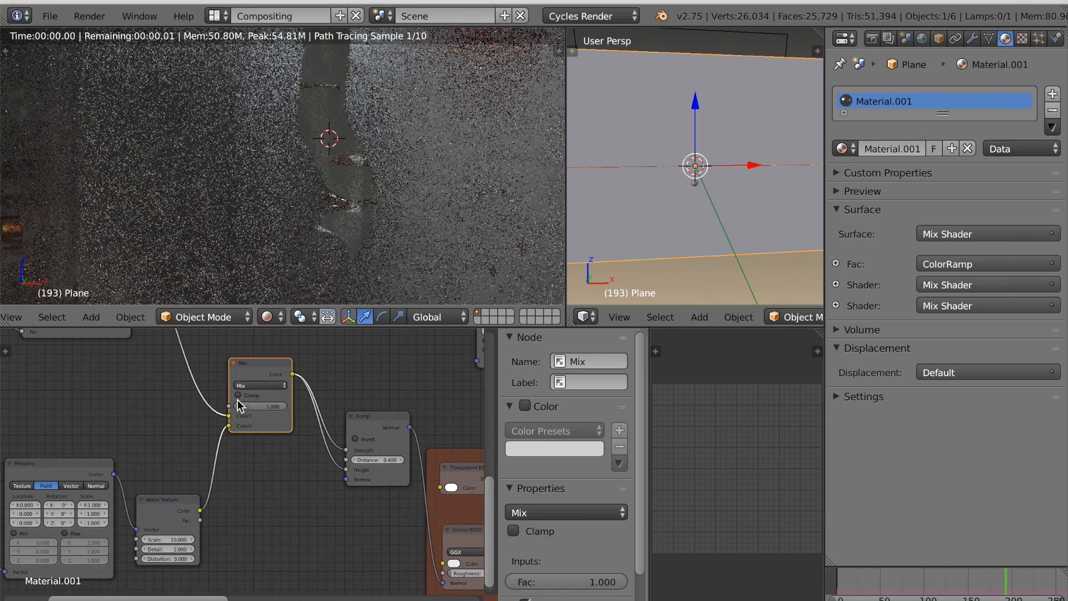
{"action": "left_click", "coordinate": [260, 385]}
{"action": "left_click", "coordinate": [254, 345]}
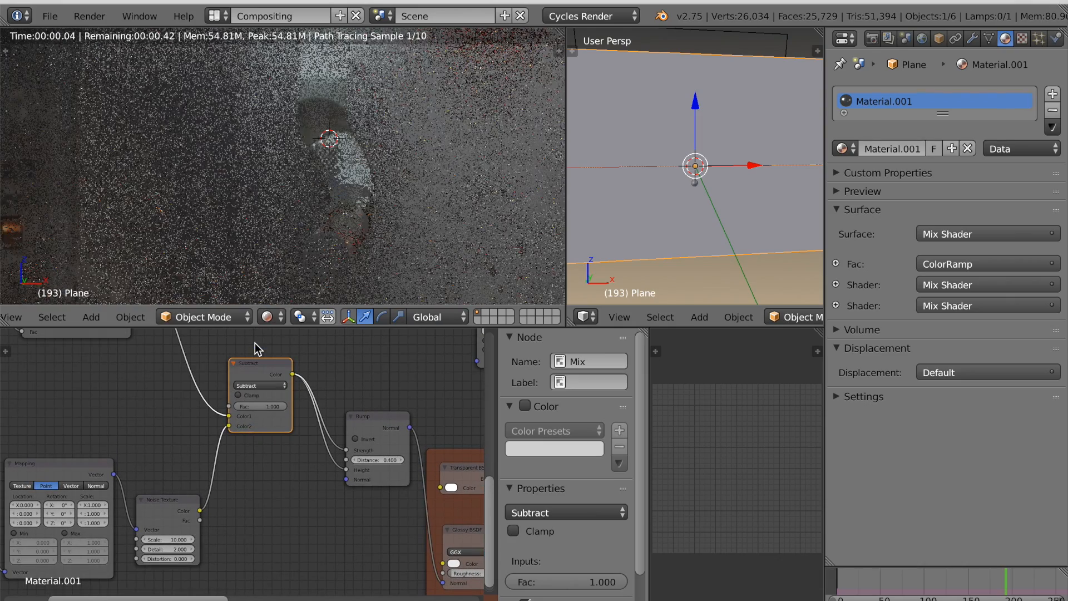
- Connect the ColorRamp's Alpha output to the Subtract node's Fac input
{"action": "left_click", "coordinate": [261, 386]}
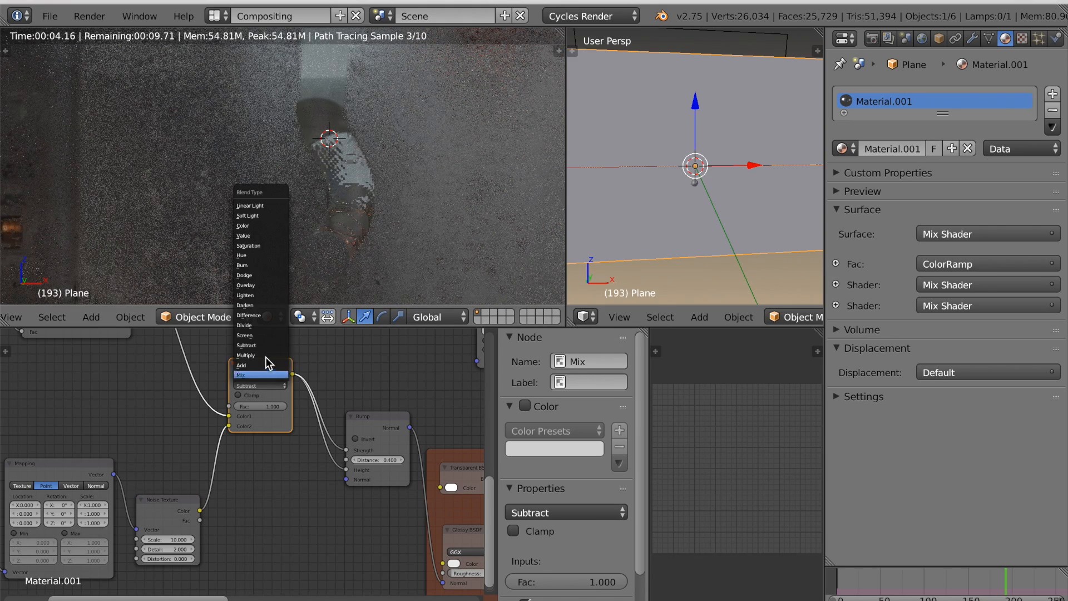
{"action": "middle_click_drag", "start_coordinate": [218, 442], "coordinate": [245, 466]}
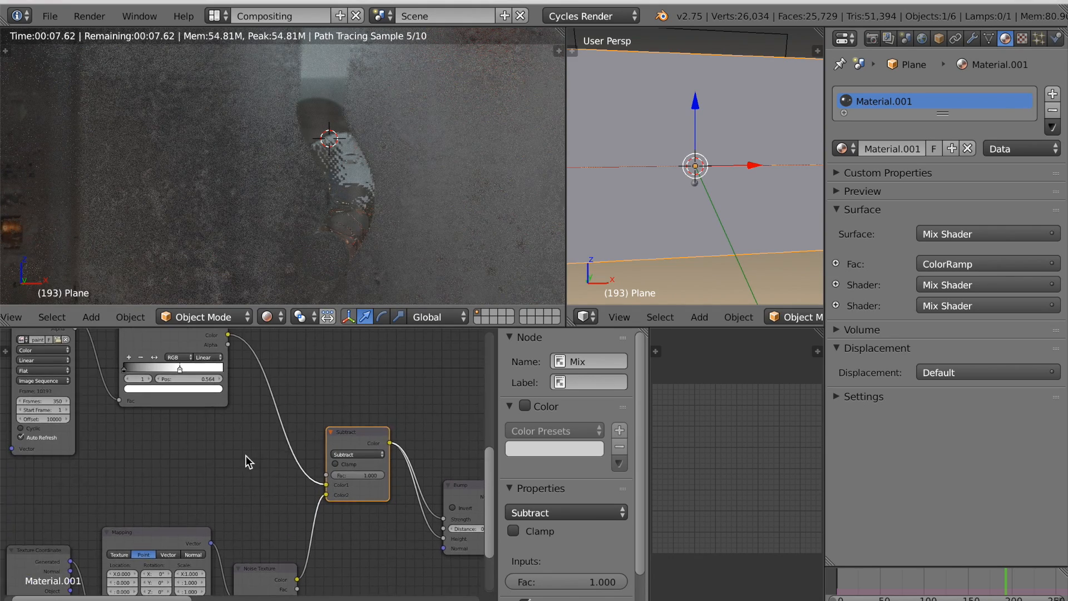
{"action": "scroll", "coordinate": [239, 417], "scroll_direction": "down", "scroll_amount": 2}
{"action": "left_click_drag", "start_coordinate": [231, 369], "coordinate": [317, 473]}
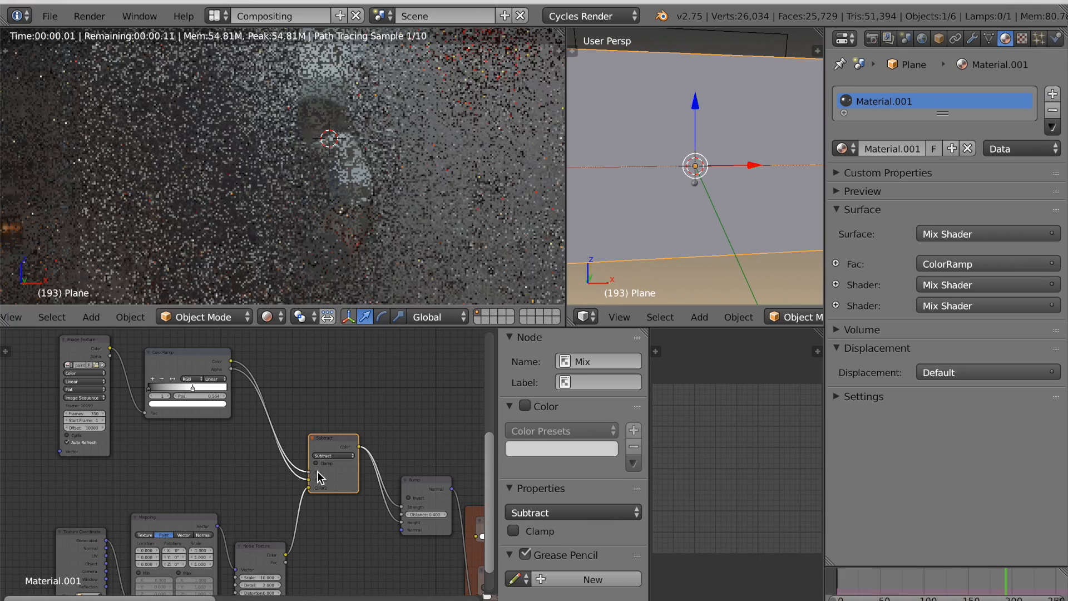
{"action": "scroll", "coordinate": [278, 489], "scroll_direction": "up", "scroll_amount": 6}
{"action": "middle_click_drag", "start_coordinate": [345, 502], "coordinate": [269, 449]}
{"action": "scroll", "coordinate": [272, 500], "scroll_direction": "down", "scroll_amount": 2}
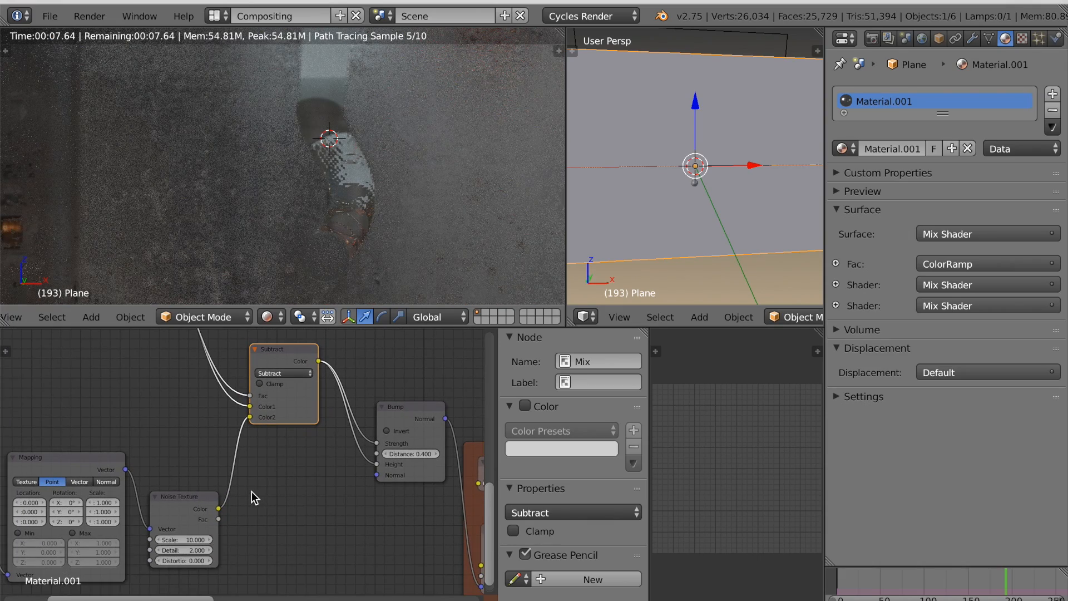
- Try the Add and Multiply blend types on the mix node, and return it to Subtract
{"action": "scroll", "coordinate": [252, 492], "scroll_direction": "up", "scroll_amount": 3}
{"action": "left_click", "coordinate": [268, 421]}
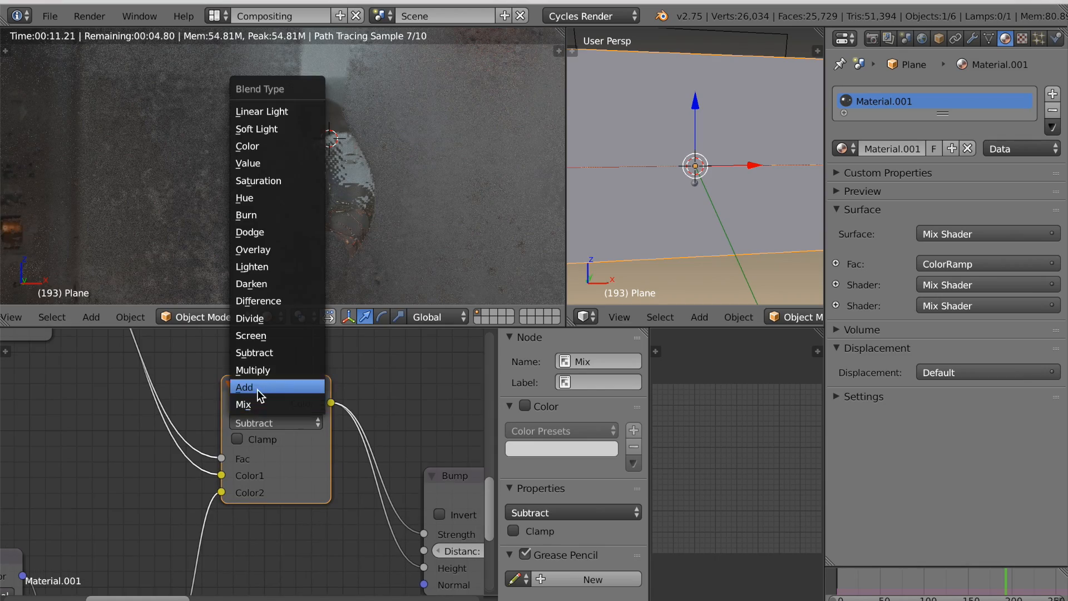
{"action": "left_click", "coordinate": [257, 388]}
{"action": "left_click", "coordinate": [257, 422]}
{"action": "left_click", "coordinate": [254, 370]}
{"action": "left_click", "coordinate": [282, 422]}
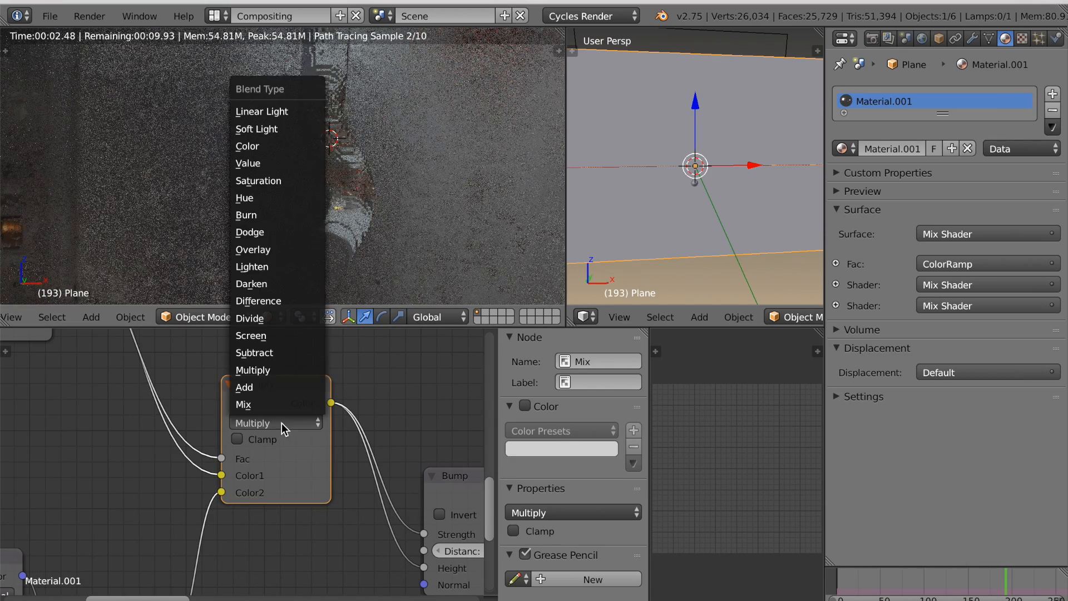
{"action": "left_click", "coordinate": [256, 354]}
- Try several positions for the ColorRamp's white stop and leave it at 0.339
{"action": "scroll", "coordinate": [189, 442], "scroll_direction": "down", "scroll_amount": 3}
{"action": "middle_click_drag", "start_coordinate": [189, 443], "coordinate": [234, 464]}
{"action": "middle_click_drag", "start_coordinate": [303, 236], "coordinate": [322, 276], "text": "shift"}
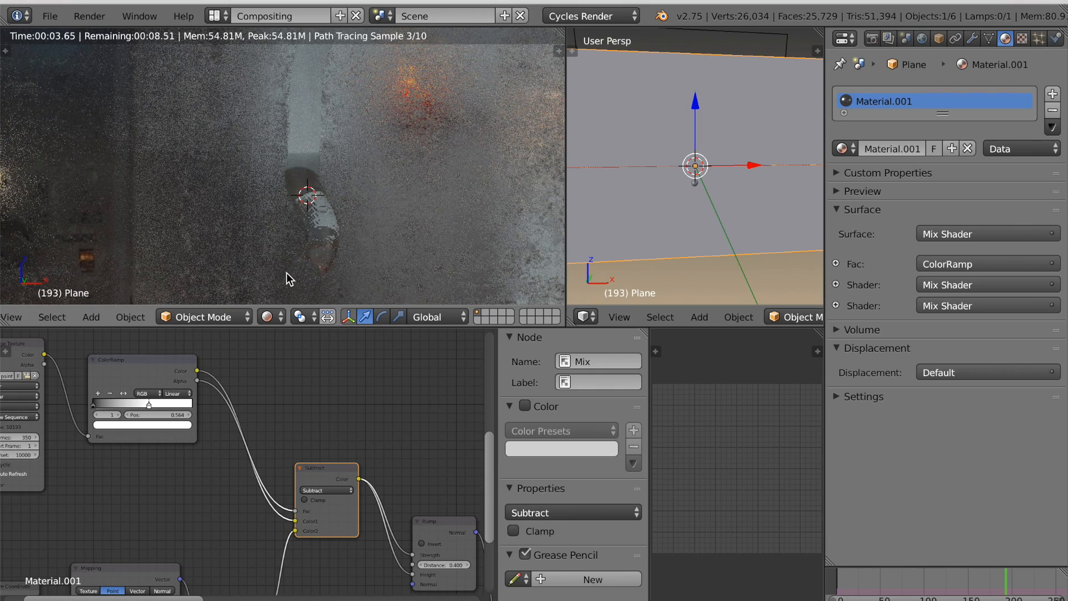
{"action": "mouse_move", "coordinate": [149, 407]}
{"action": "left_mouse_down"}
{"action": "mouse_move", "coordinate": [164, 405]}
{"action": "mouse_move", "coordinate": [131, 411]}
{"action": "left_mouse_up"}
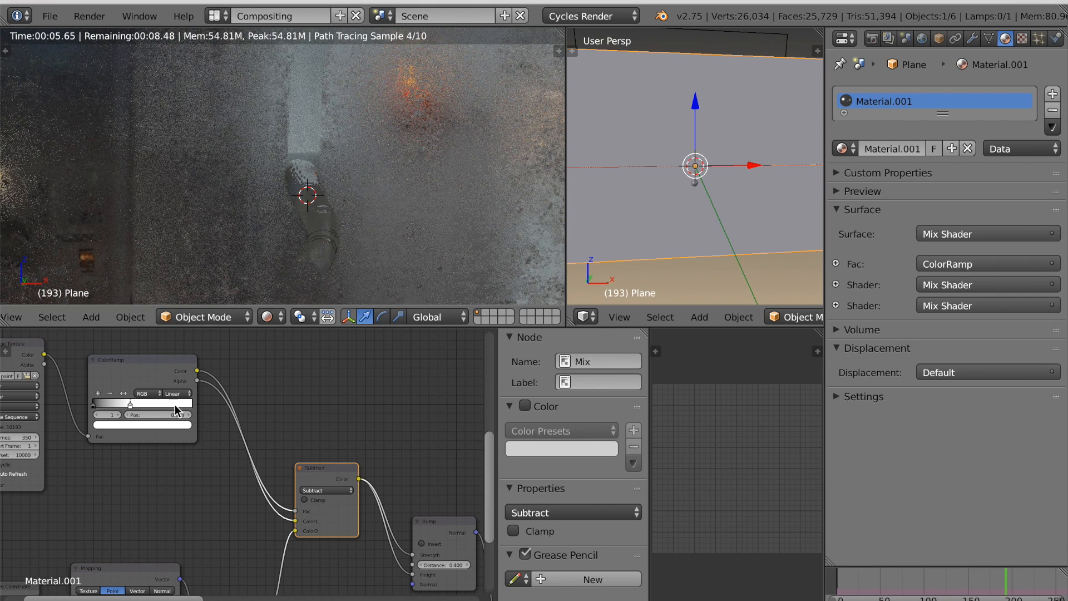
{"action": "left_click_drag", "start_coordinate": [125, 406], "coordinate": [109, 409]}
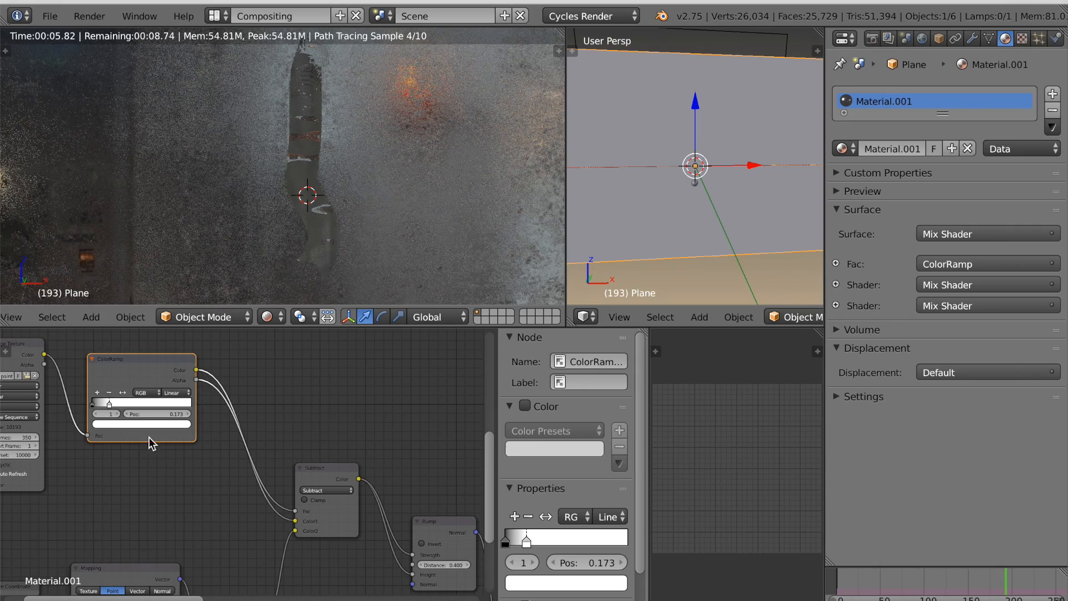
{"action": "left_click_drag", "start_coordinate": [110, 407], "coordinate": [159, 402]}
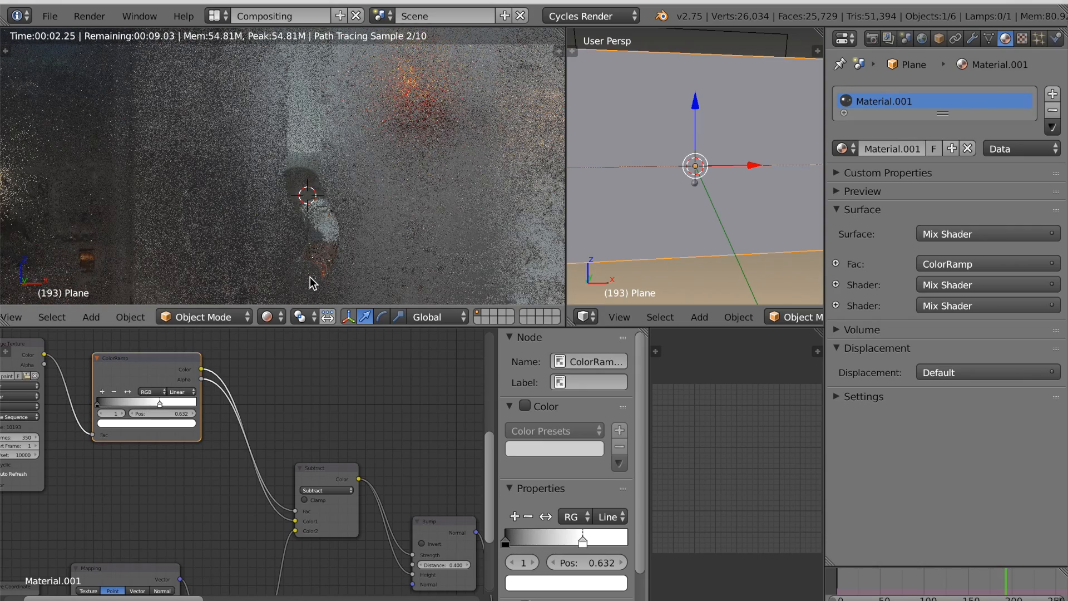
{"action": "left_click_drag", "start_coordinate": [160, 402], "coordinate": [134, 406]}
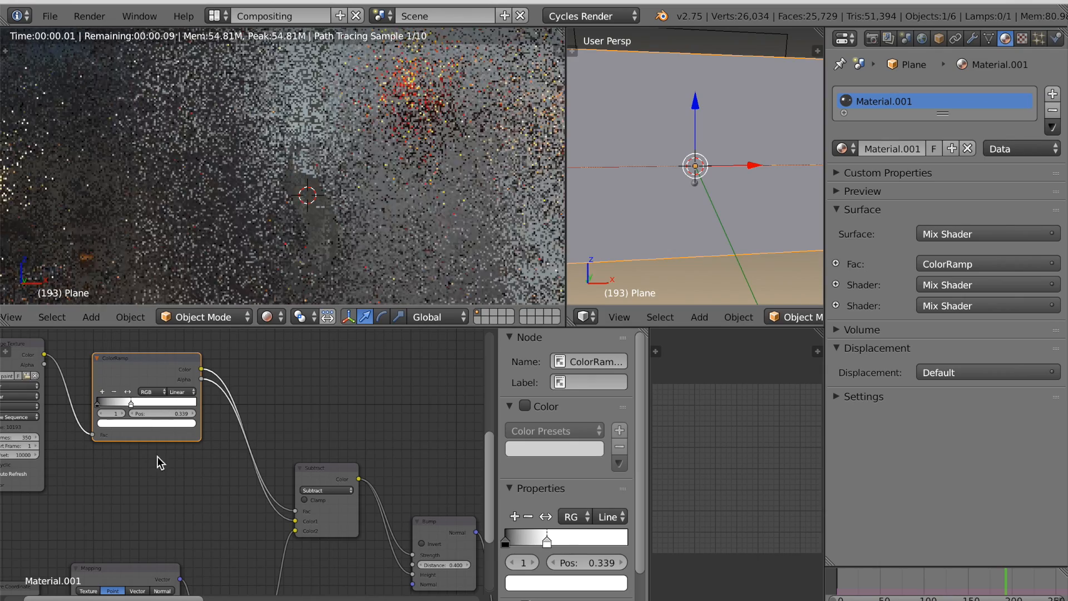
- Add a Frame layout node in the empty space beside the second Image Texture node
{"action": "scroll", "coordinate": [155, 466], "scroll_direction": "down", "scroll_amount": 1}
{"action": "middle_click_drag", "start_coordinate": [155, 466], "coordinate": [161, 481], "text": "ctrl"}
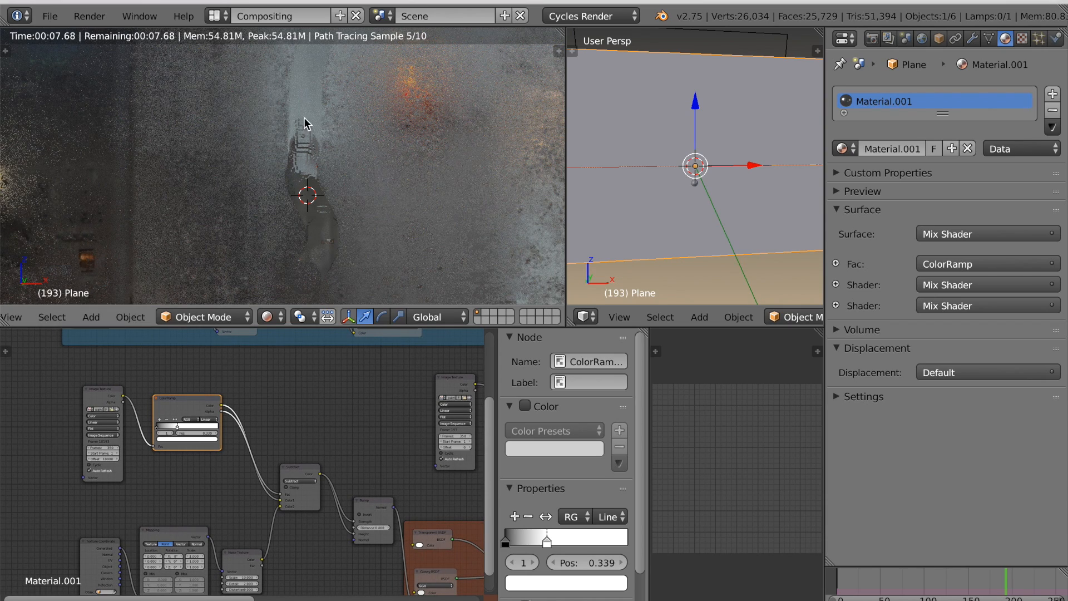
{"action": "middle_click_drag", "start_coordinate": [170, 368], "coordinate": [184, 382]}
{"action": "scroll", "coordinate": [184, 382], "scroll_direction": "down", "scroll_amount": 2}
{"action": "key", "text": "shift+a"}
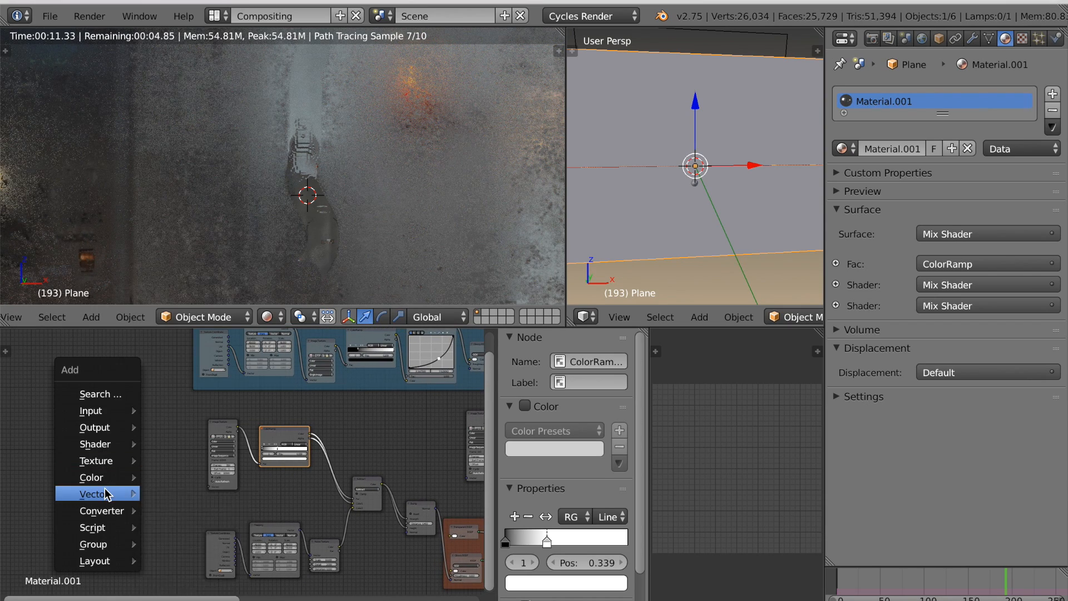
{"action": "mouse_move", "coordinate": [111, 560]}
{"action": "left_click", "coordinate": [179, 563]}
{"action": "left_click", "coordinate": [56, 435]}
{"action": "left_click_drag", "start_coordinate": [91, 437], "coordinate": [125, 512]}
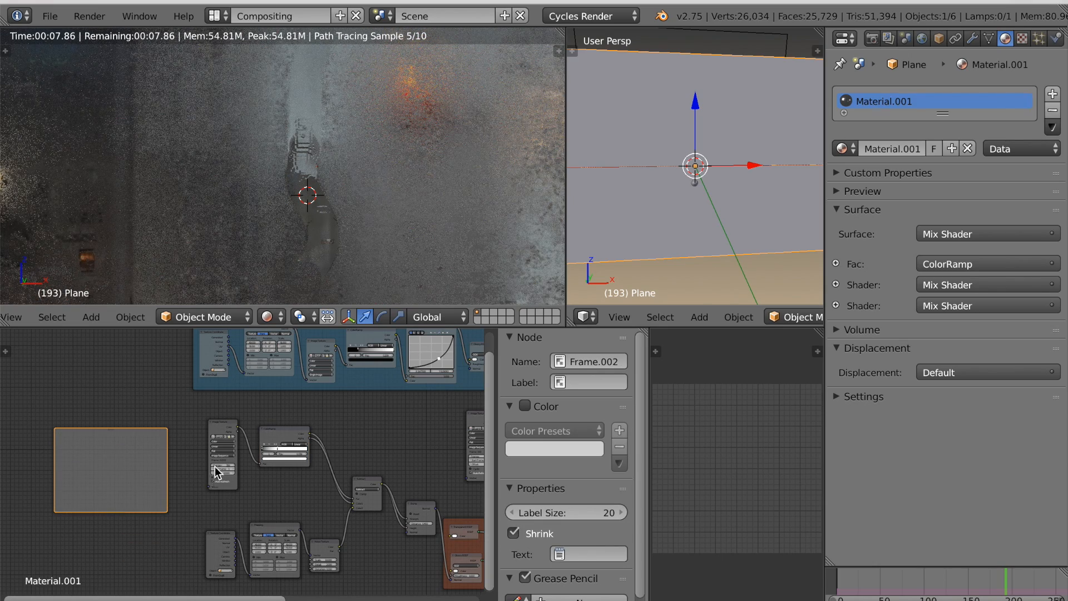
- Place the second Image Texture and its ColorRamp inside the new frame and select the frame
{"action": "left_click", "coordinate": [217, 473]}
{"action": "left_click", "coordinate": [284, 429], "text": "shift"}
{"action": "left_click_drag", "start_coordinate": [277, 468], "coordinate": [287, 515]}
{"action": "left_click", "coordinate": [132, 506]}
- Enable a custom color for the new frame and make it orange (R 0.608, G 0.359, B 0.106)
{"action": "scroll", "coordinate": [287, 516], "scroll_direction": "up", "scroll_amount": 1}
{"action": "left_click", "coordinate": [524, 406]}
{"action": "left_click", "coordinate": [526, 449]}
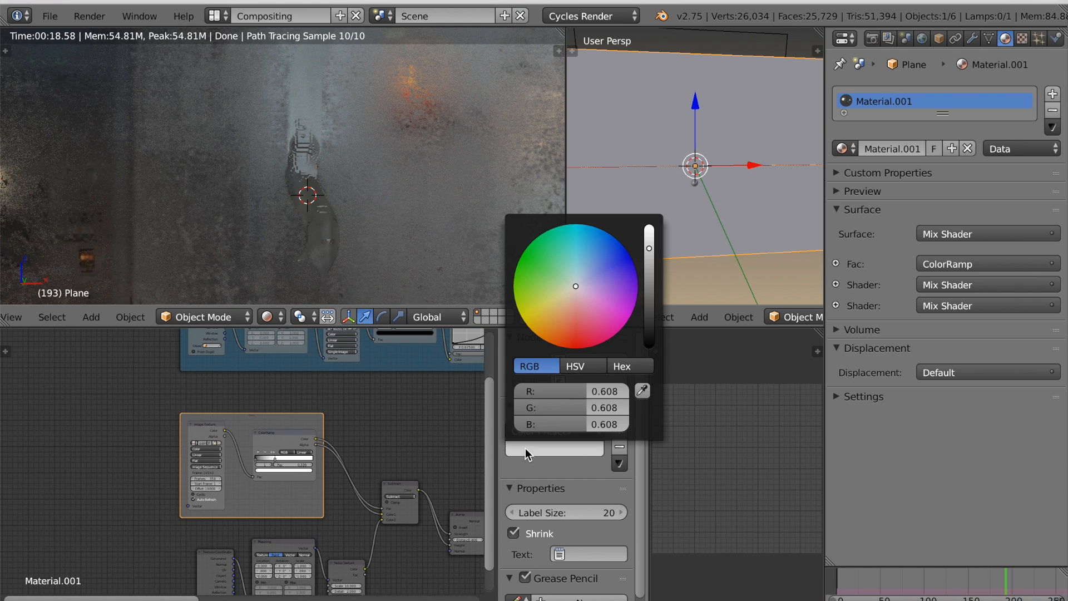
{"action": "left_click", "coordinate": [568, 309]}
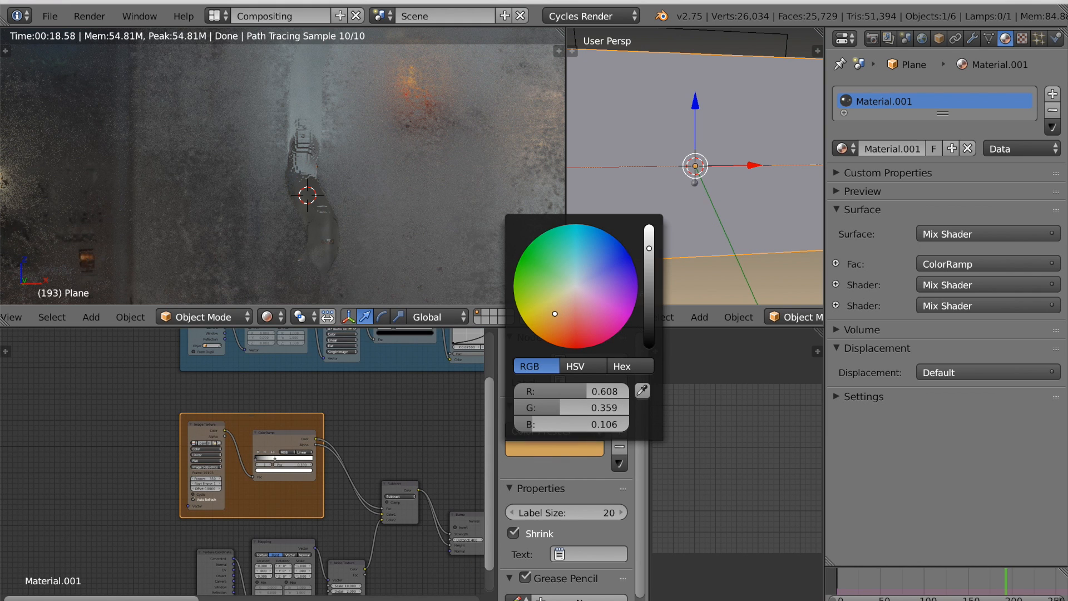
{"action": "scroll", "coordinate": [277, 411], "scroll_direction": "up", "scroll_amount": 3}
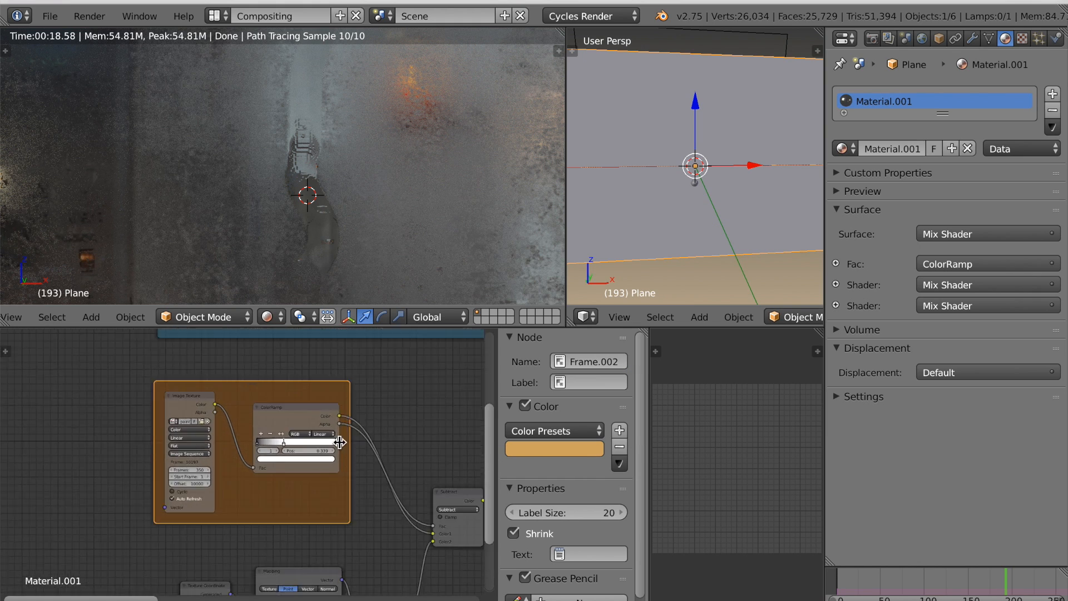
- Label the orange frame "Bump Length" and set its label size to 64
{"action": "middle_click_drag", "start_coordinate": [330, 455], "coordinate": [329, 474]}
{"action": "scroll", "coordinate": [328, 475], "scroll_direction": "up", "scroll_amount": 1}
{"action": "scroll", "coordinate": [579, 523], "scroll_direction": "down", "scroll_amount": 1}
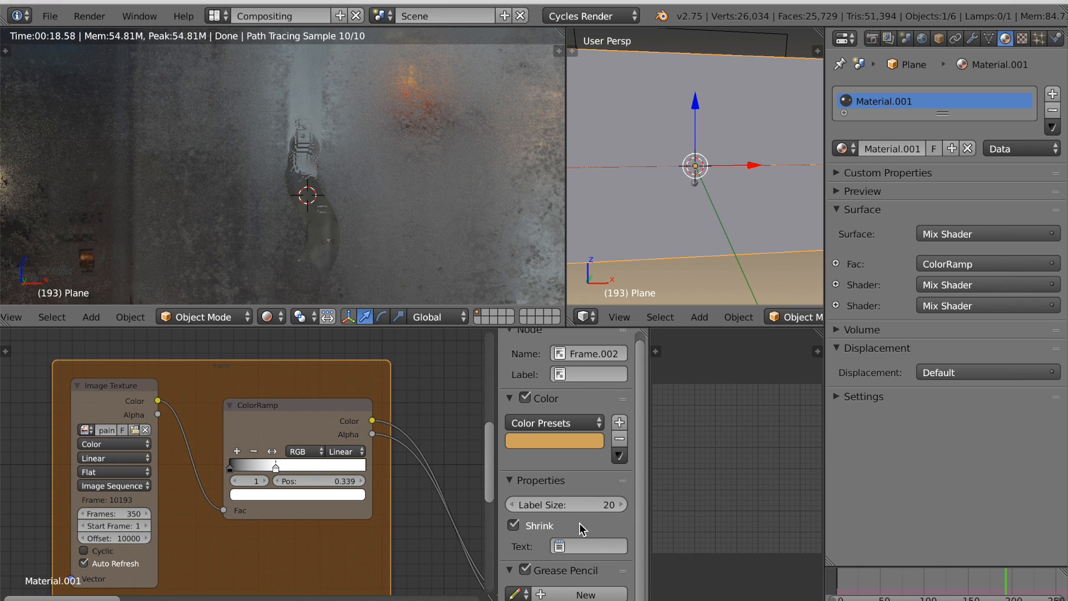
{"action": "left_click", "coordinate": [579, 373]}
{"action": "type", "text": "Bump Length"}
{"action": "key", "text": "Return"}
{"action": "scroll", "coordinate": [172, 392], "scroll_direction": "up", "scroll_amount": 3}
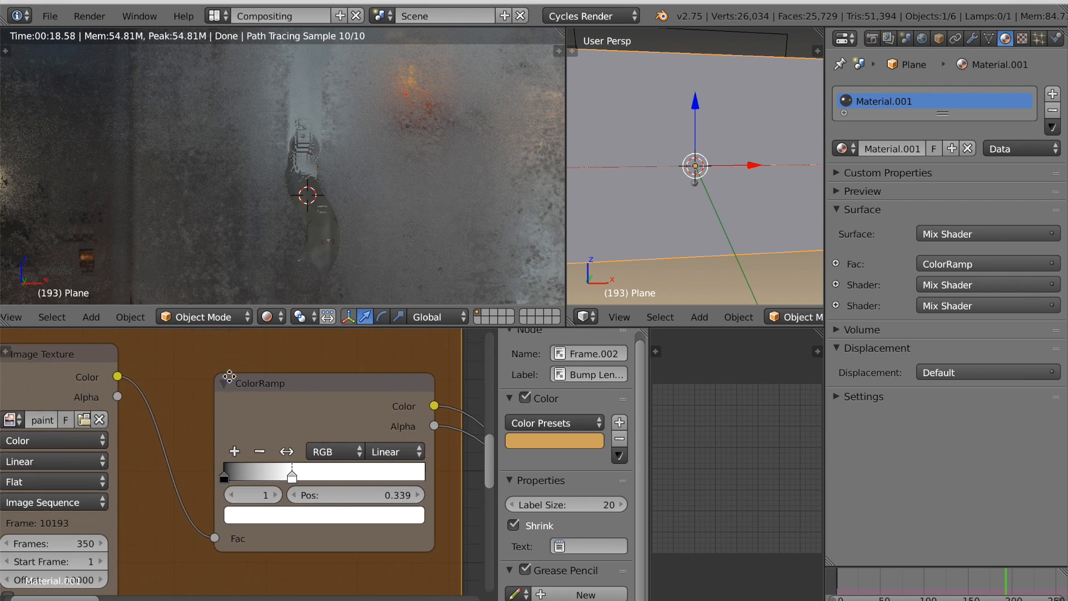
{"action": "left_click", "coordinate": [566, 505]}
{"action": "type", "text": "64"}
{"action": "key", "text": "Return"}
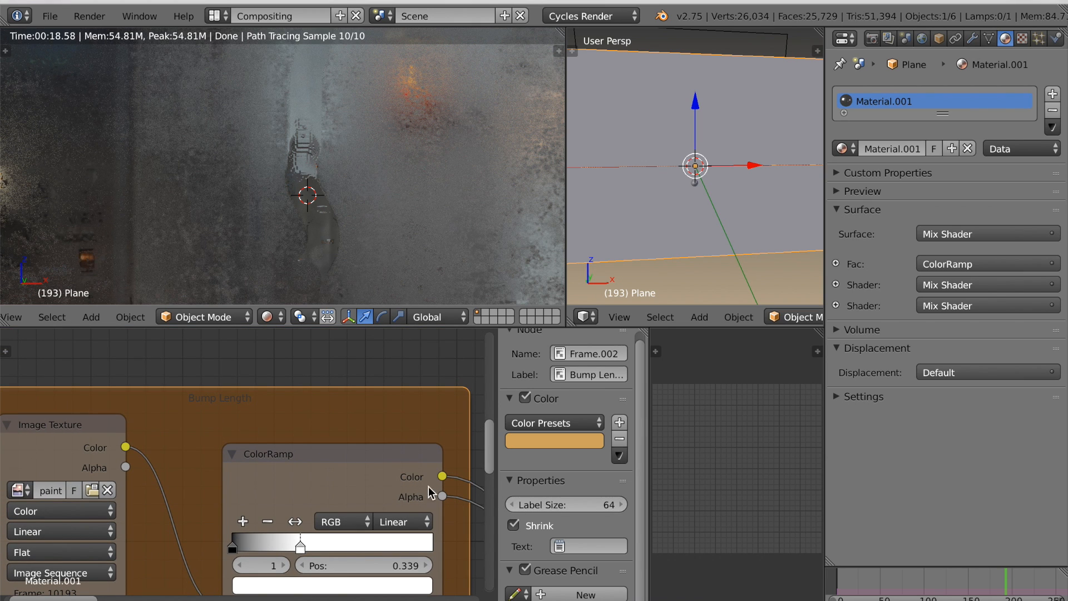
- In the user preferences, change the Node Editor theme's Text color to light gray and return to the Bump Length frame
{"action": "scroll", "coordinate": [300, 456], "scroll_direction": "down", "scroll_amount": 4}
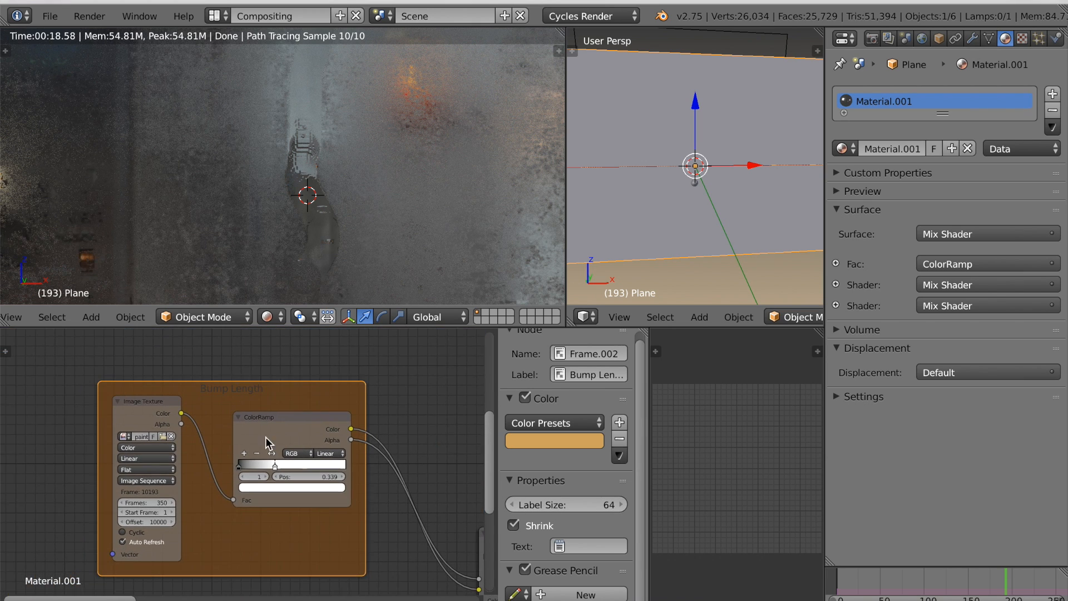
{"action": "left_click", "coordinate": [50, 15]}
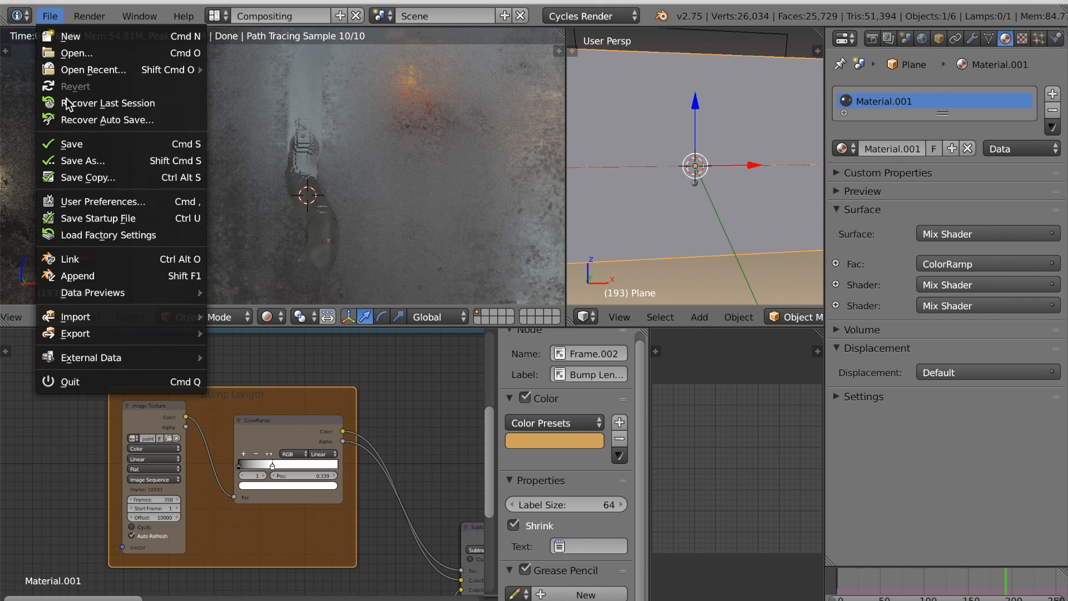
{"action": "left_click", "coordinate": [80, 203]}
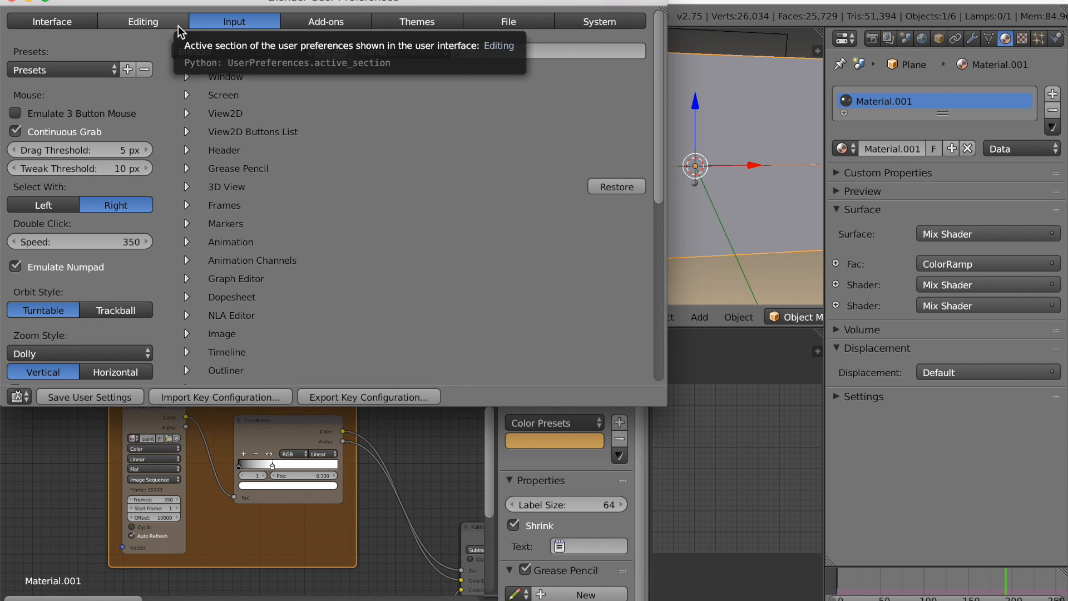
{"action": "left_click", "coordinate": [424, 24]}
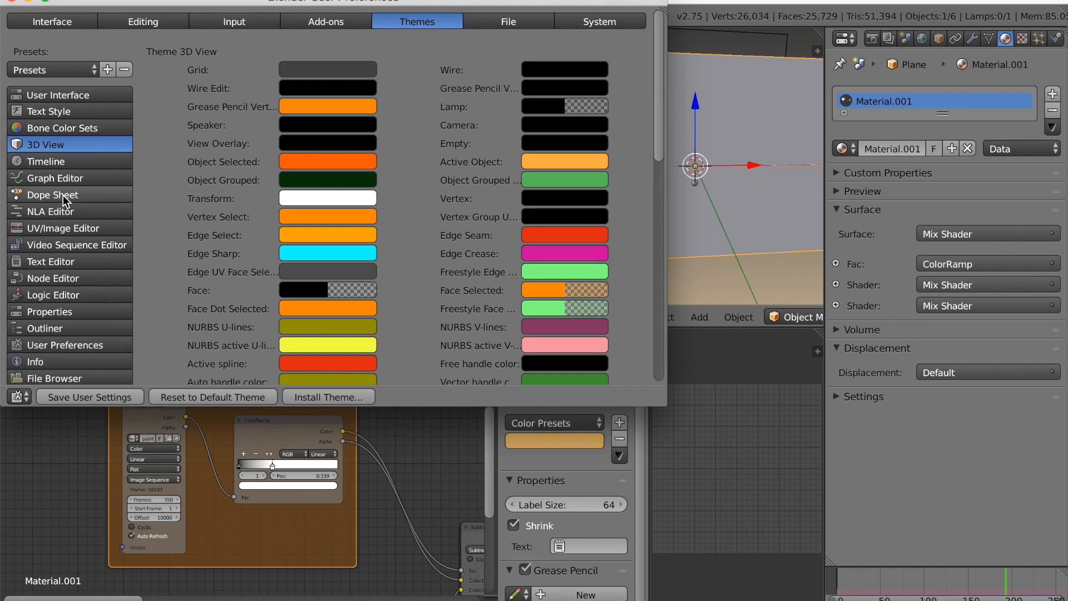
{"action": "left_click", "coordinate": [53, 279]}
{"action": "scroll", "coordinate": [304, 306], "scroll_direction": "down", "scroll_amount": 4}
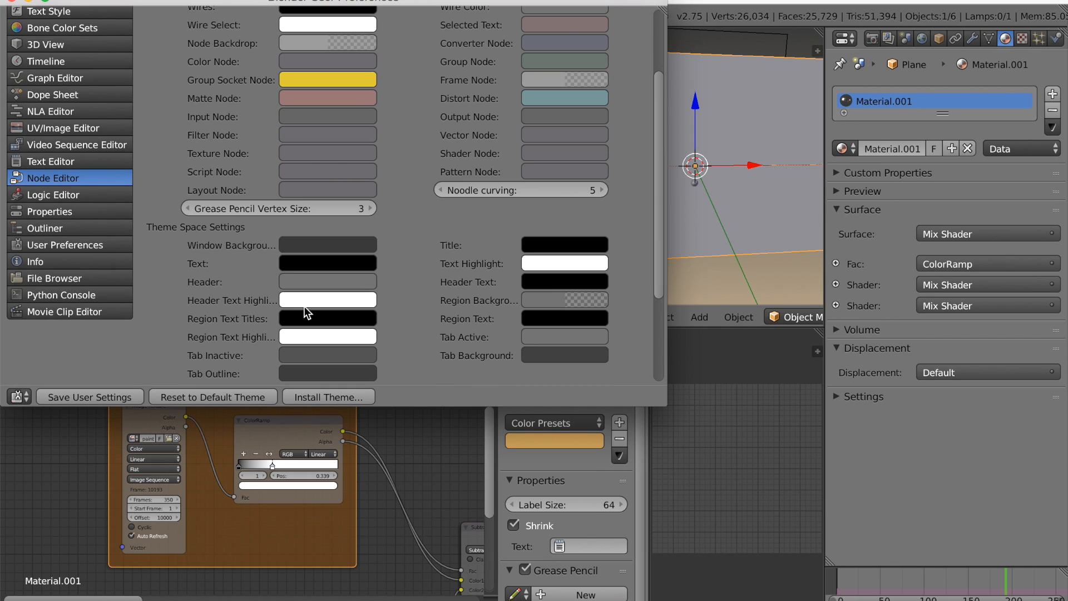
{"action": "left_click", "coordinate": [283, 264]}
{"action": "left_click_drag", "start_coordinate": [422, 160], "coordinate": [423, 95]}
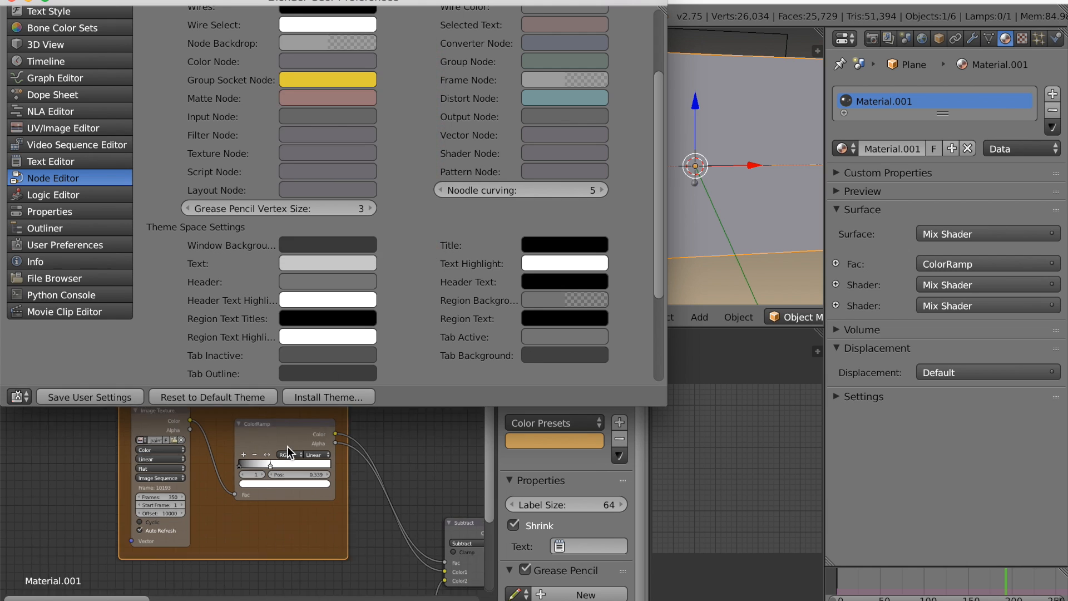
{"action": "left_click", "coordinate": [288, 446]}
{"action": "scroll", "coordinate": [265, 510], "scroll_direction": "up", "scroll_amount": 3}
{"action": "scroll", "coordinate": [289, 450], "scroll_direction": "down", "scroll_amount": 3}
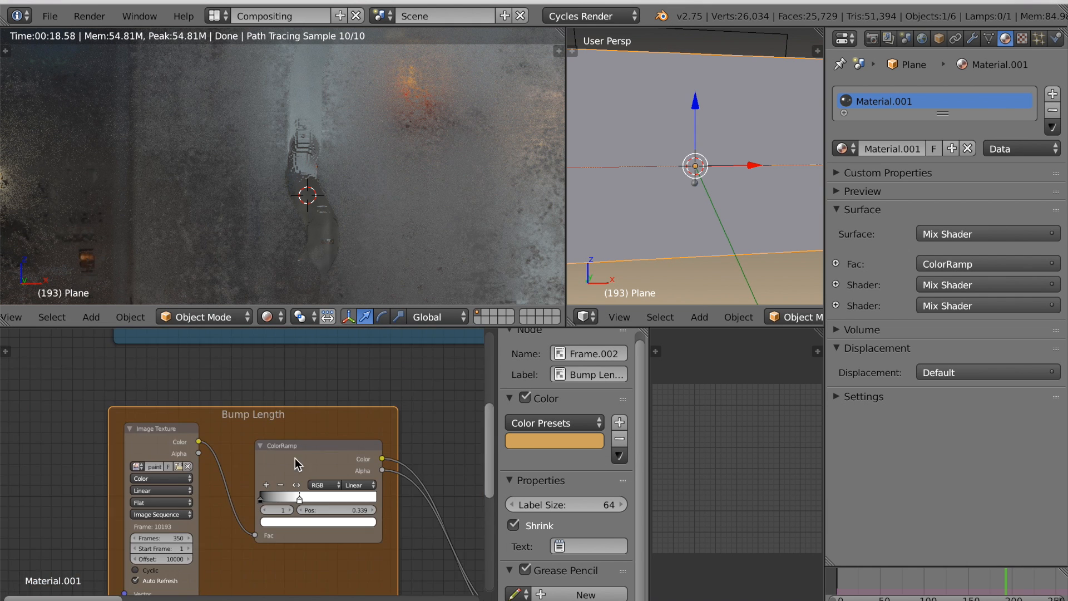
- Set the Fac of the Mix Shader joining the Transparent and Glossy BSDFs in the red frame to 1.000
{"action": "mouse_move", "coordinate": [334, 597]}
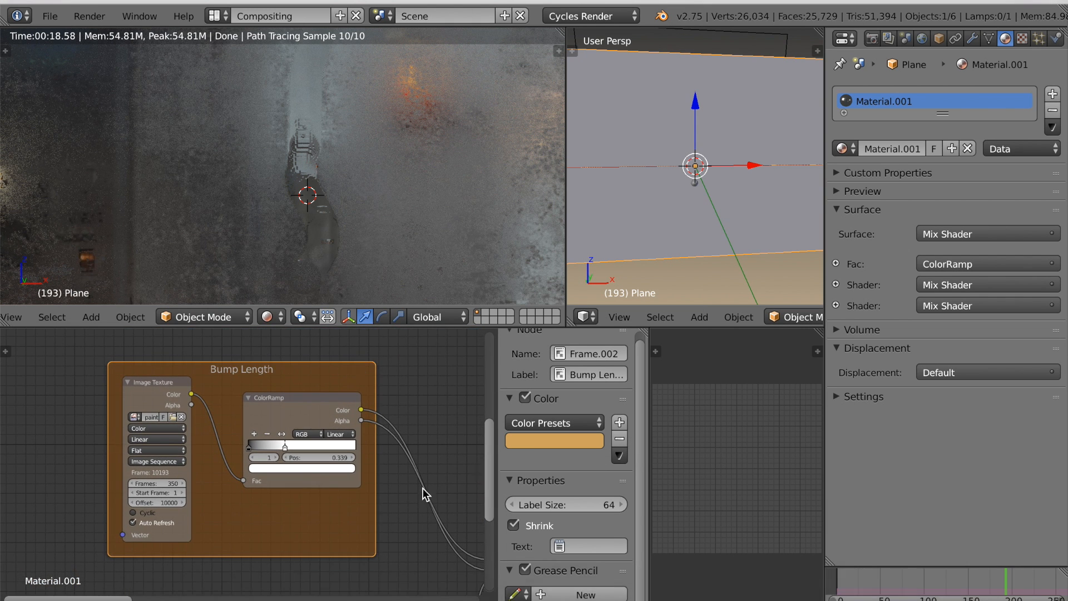
{"action": "scroll", "coordinate": [425, 494], "scroll_direction": "up", "scroll_amount": 2}
{"action": "middle_click_drag", "start_coordinate": [268, 391], "coordinate": [234, 389]}
{"action": "scroll", "coordinate": [295, 512], "scroll_direction": "down", "scroll_amount": 3}
{"action": "scroll", "coordinate": [238, 475], "scroll_direction": "up", "scroll_amount": 6}
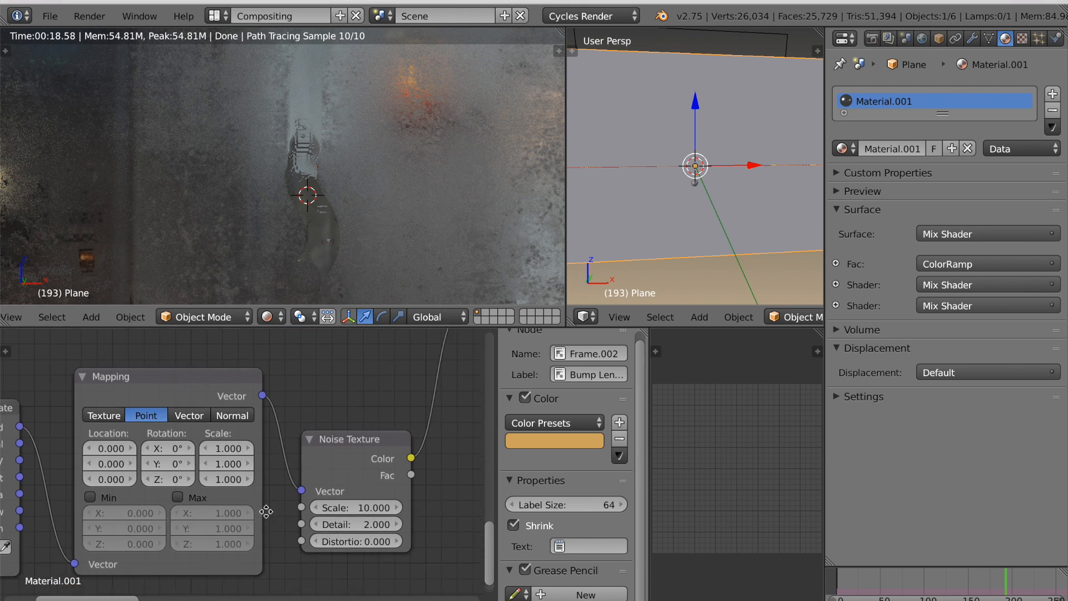
{"action": "middle_click_drag", "start_coordinate": [356, 272], "coordinate": [352, 242], "text": "shift"}
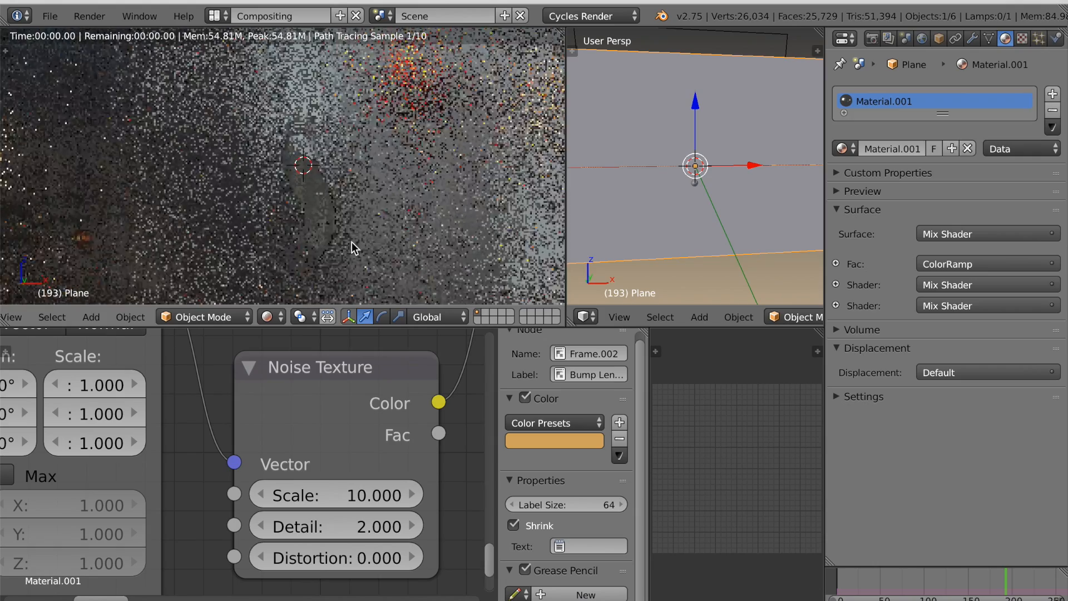
{"action": "scroll", "coordinate": [440, 445], "scroll_direction": "down", "scroll_amount": 3}
{"action": "middle_click_drag", "start_coordinate": [430, 526], "coordinate": [106, 504]}
{"action": "scroll", "coordinate": [293, 529], "scroll_direction": "up", "scroll_amount": 2}
{"action": "middle_click_drag", "start_coordinate": [291, 530], "coordinate": [127, 588]}
{"action": "left_click_drag", "start_coordinate": [356, 464], "coordinate": [396, 464]}
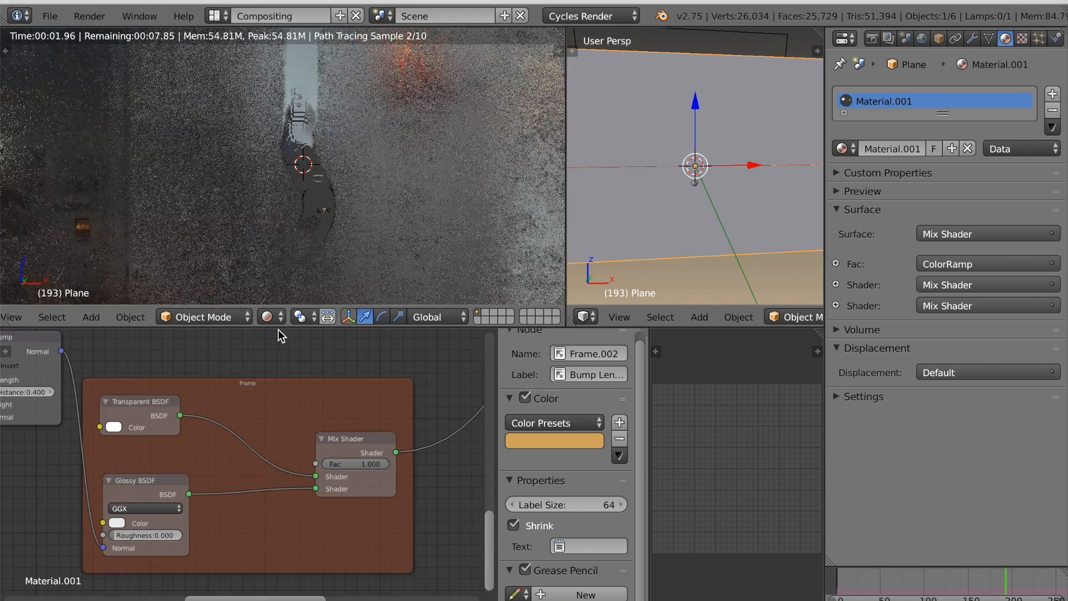
{"action": "middle_click_drag", "start_coordinate": [301, 285], "coordinate": [305, 285], "text": "shift"}
{"action": "scroll", "coordinate": [215, 477], "scroll_direction": "down", "scroll_amount": 2}
{"action": "middle_click_drag", "start_coordinate": [215, 476], "coordinate": [429, 514]}
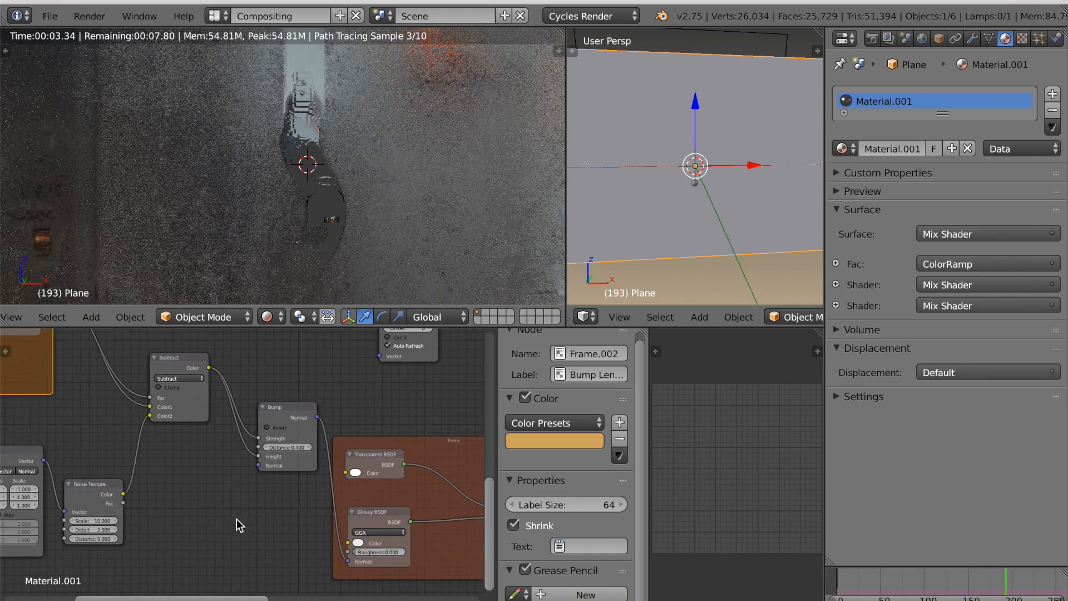
- Add a Frame layout node in the empty space beside the Texture Coordinate node and enlarge it
{"action": "scroll", "coordinate": [236, 519], "scroll_direction": "down", "scroll_amount": 3}
{"action": "key", "text": "shift+a"}
{"action": "mouse_move", "coordinate": [108, 469]}
{"action": "left_click", "coordinate": [166, 463]}
{"action": "left_click", "coordinate": [69, 448]}
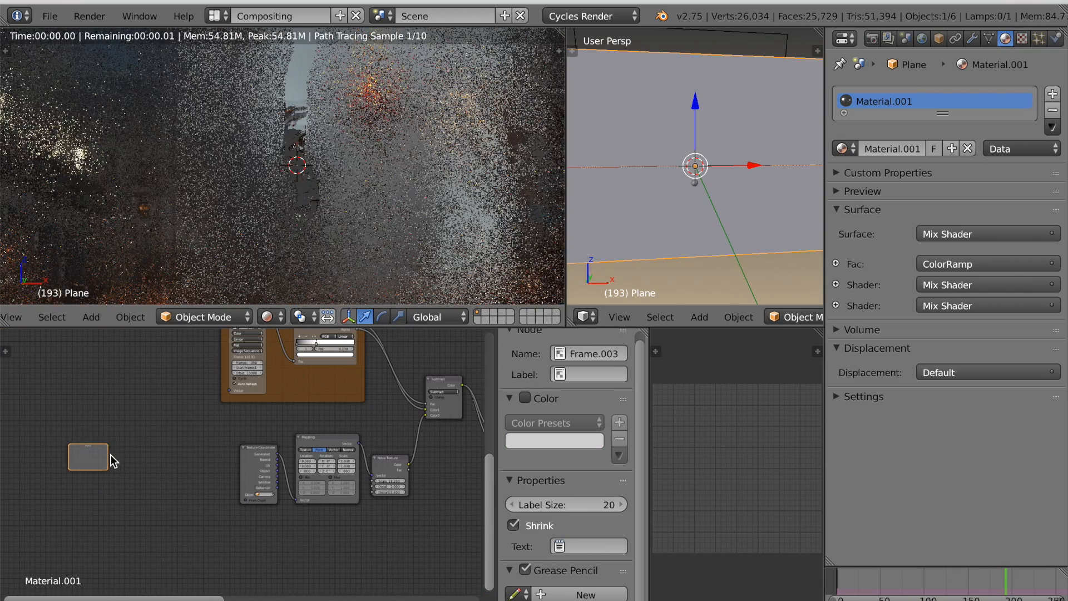
{"action": "left_click_drag", "start_coordinate": [114, 455], "coordinate": [156, 566]}
- Place the Texture Coordinate, Mapping and Noise Texture nodes in the new frame and position it beneath the Bump Length frame
{"action": "left_click", "coordinate": [245, 469]}
{"action": "left_click", "coordinate": [312, 443], "text": "shift"}
{"action": "left_click", "coordinate": [386, 469], "text": "shift"}
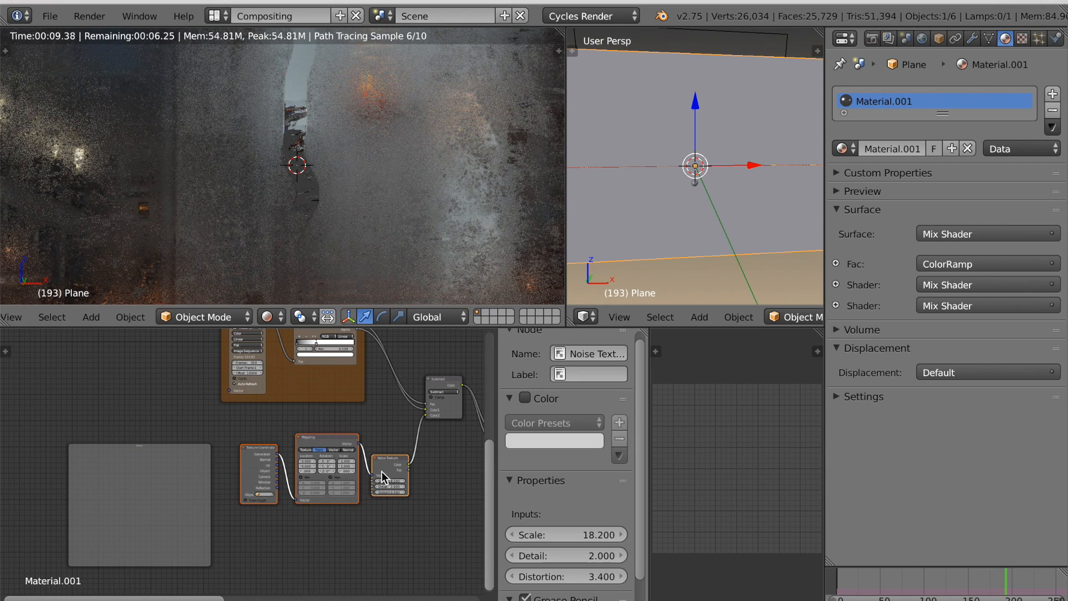
{"action": "key", "text": "g"}
{"action": "left_click", "coordinate": [184, 503]}
{"action": "left_click_drag", "start_coordinate": [195, 485], "coordinate": [360, 447]}
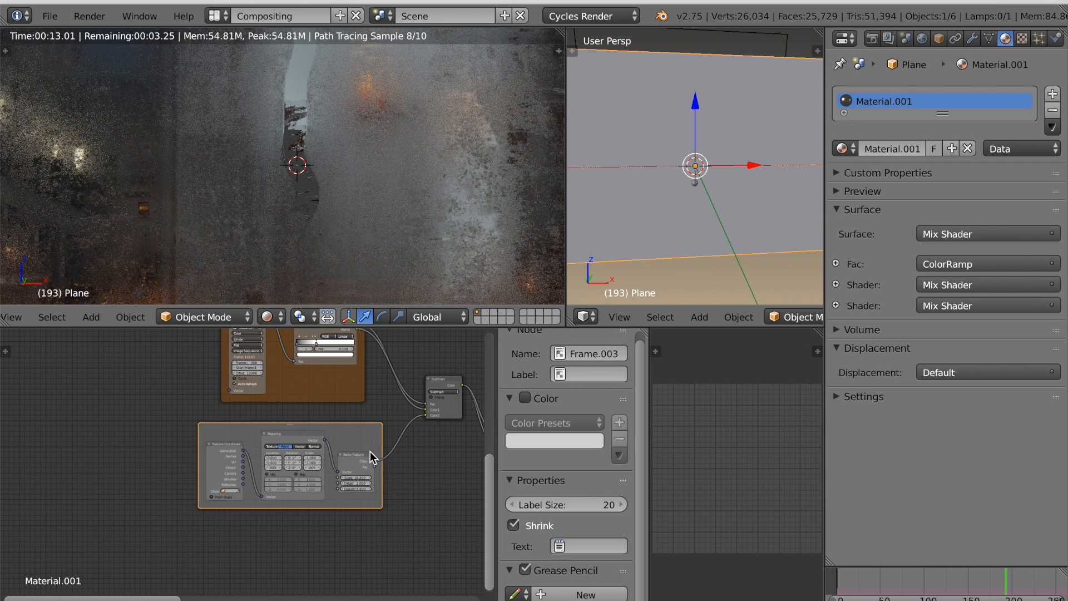
- Enable a custom color for the noise nodes' frame and make it green (R 0.435, G 0.608, B 0.193)
{"action": "scroll", "coordinate": [424, 419], "scroll_direction": "up", "scroll_amount": 3}
{"action": "left_click", "coordinate": [525, 397]}
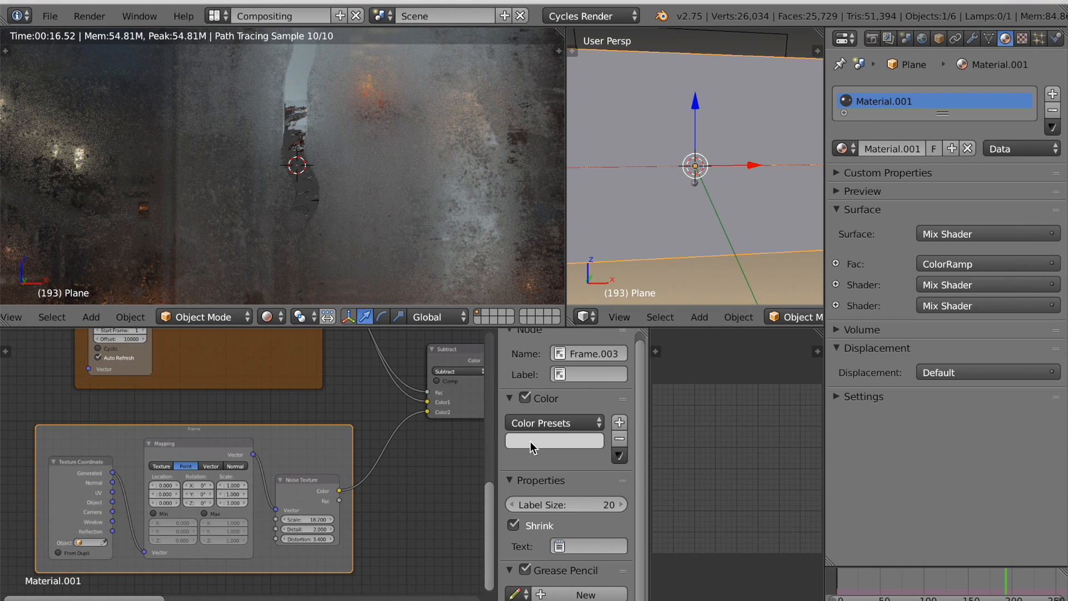
{"action": "left_click", "coordinate": [532, 441]}
{"action": "left_click", "coordinate": [550, 275]}
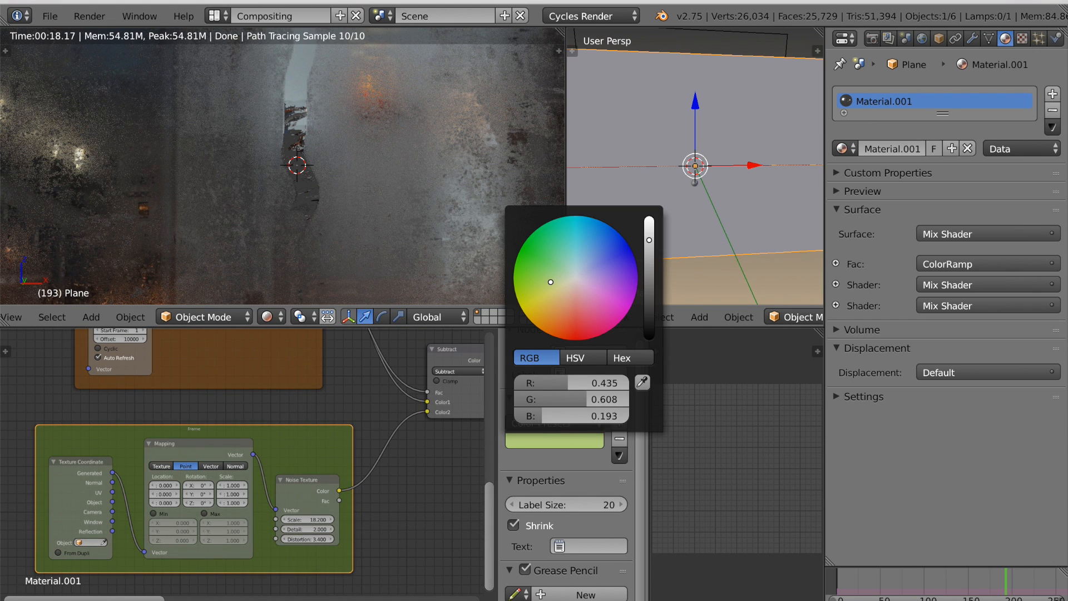
- Label the green frame "Noise Scale" and set its label size to 64
{"action": "left_click", "coordinate": [569, 380]}
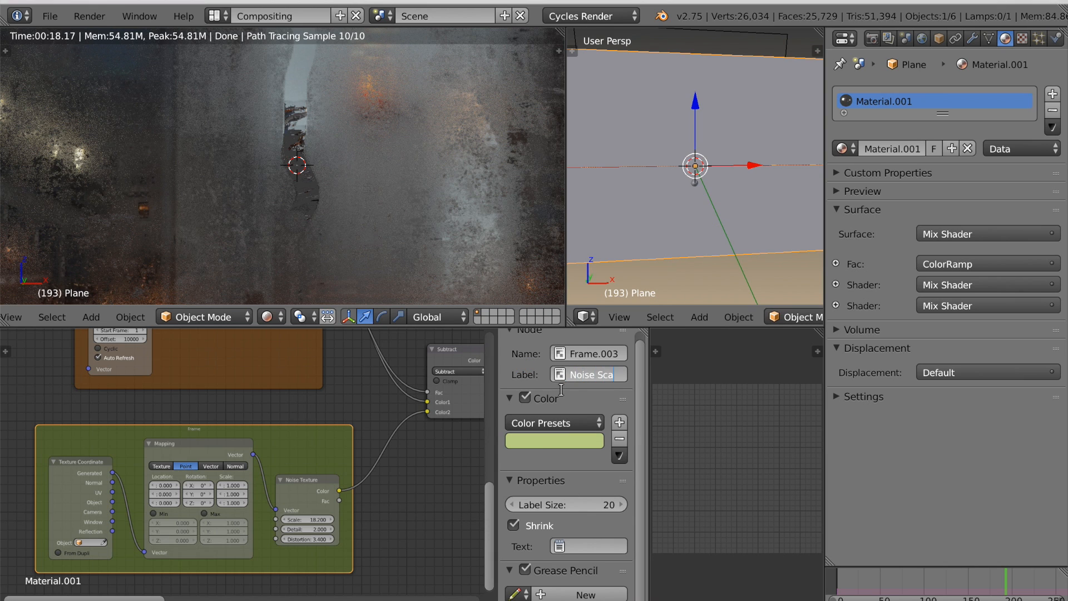
{"action": "key", "text": "Return"}
{"action": "left_click_drag", "start_coordinate": [520, 505], "coordinate": [590, 505]}
- Tidy the node layout by repositioning the Noise Scale frame, Image Texture, Subtract and Bump nodes, and the red shader frame
{"action": "scroll", "coordinate": [231, 464], "scroll_direction": "down", "scroll_amount": 3}
{"action": "middle_click_drag", "start_coordinate": [231, 464], "coordinate": [208, 519]}
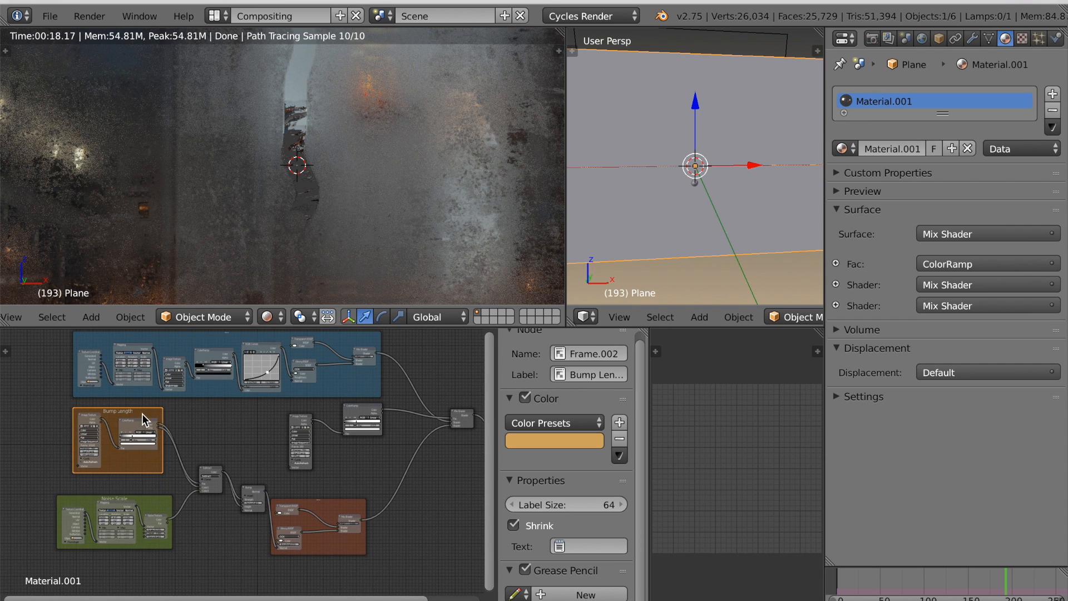
{"action": "left_click_drag", "start_coordinate": [140, 422], "coordinate": [142, 412]}
{"action": "left_click_drag", "start_coordinate": [150, 499], "coordinate": [162, 489]}
{"action": "left_click_drag", "start_coordinate": [299, 424], "coordinate": [310, 416]}
{"action": "left_click_drag", "start_coordinate": [219, 474], "coordinate": [221, 432]}
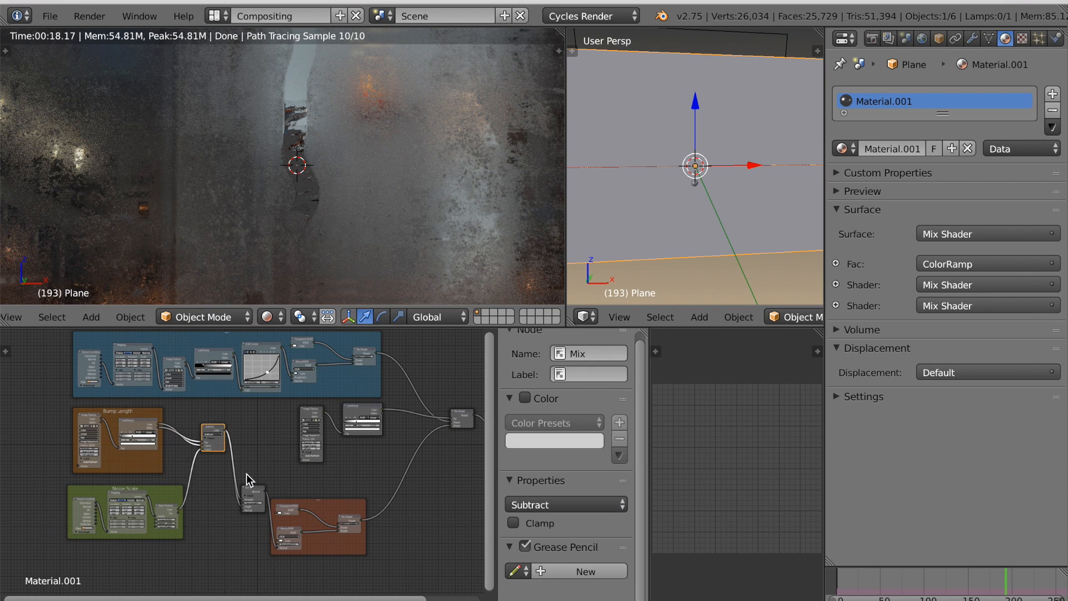
{"action": "left_click_drag", "start_coordinate": [250, 493], "coordinate": [251, 457]}
{"action": "left_click_drag", "start_coordinate": [323, 503], "coordinate": [343, 479]}
{"action": "left_click", "coordinate": [174, 491]}
- Widen the node editor and set the red frame's Mix Shader Fac to 0.814
{"action": "scroll", "coordinate": [236, 509], "scroll_direction": "up", "scroll_amount": 1}
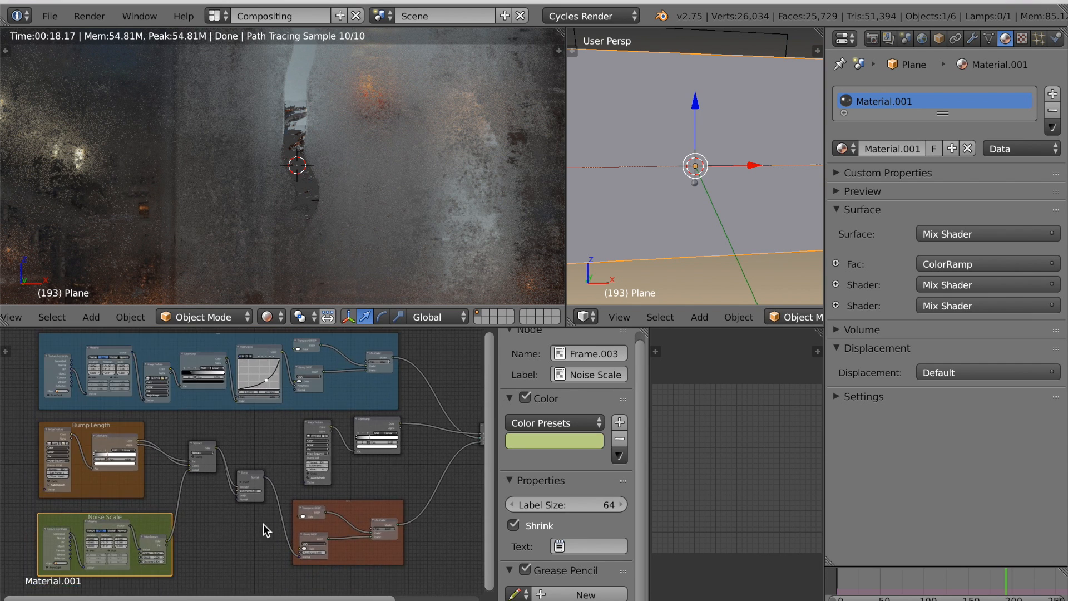
{"action": "left_click_drag", "start_coordinate": [650, 425], "coordinate": [800, 424]}
{"action": "scroll", "coordinate": [557, 490], "scroll_direction": "up", "scroll_amount": 1}
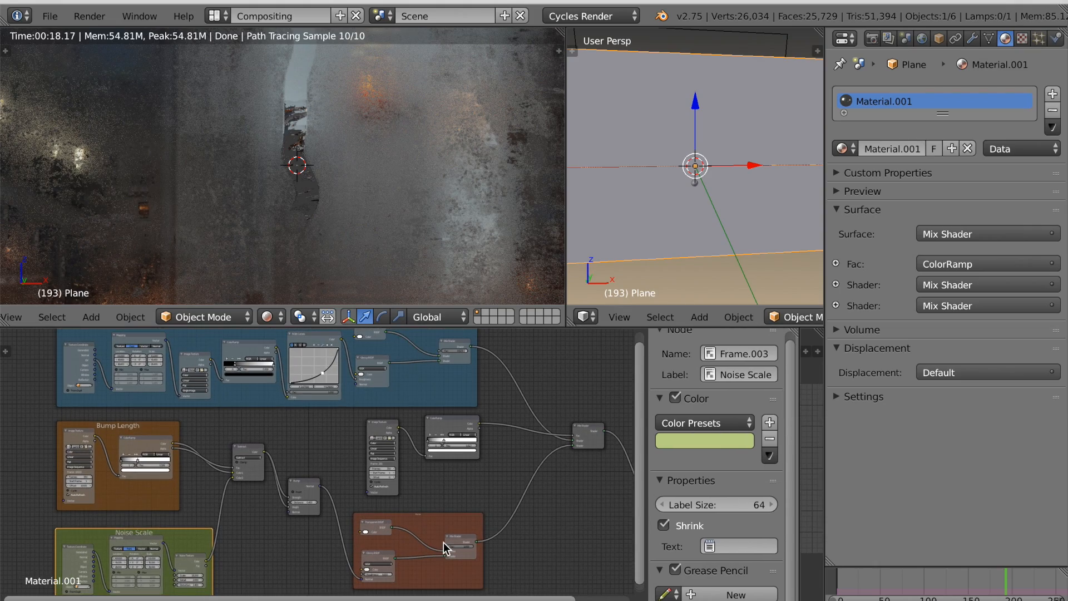
{"action": "scroll", "coordinate": [410, 465], "scroll_direction": "up", "scroll_amount": 1}
{"action": "scroll", "coordinate": [410, 464], "scroll_direction": "up", "scroll_amount": 3}
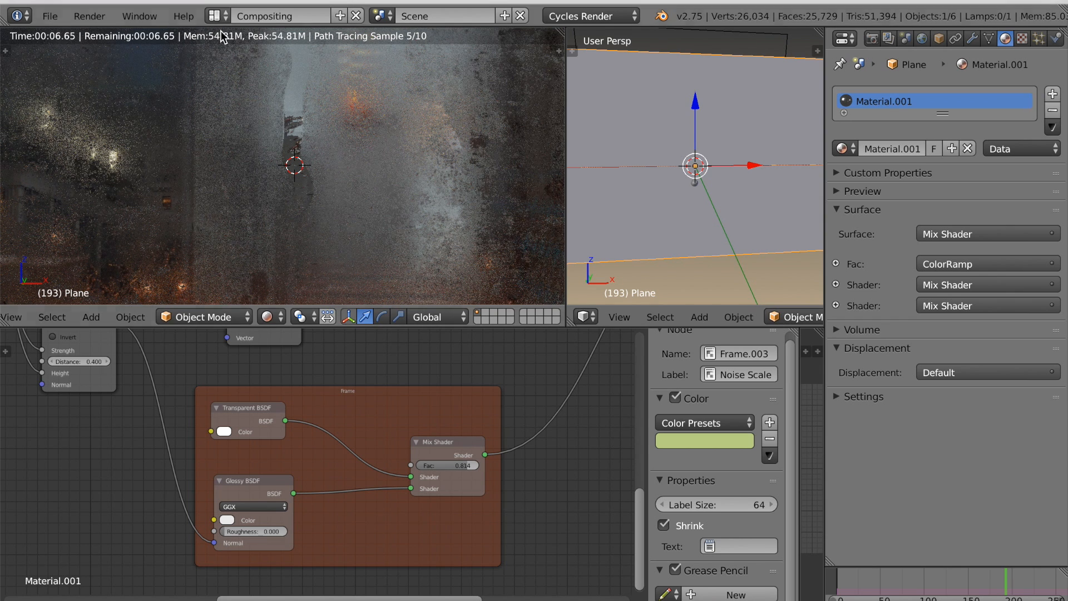
- Switch the camera viewport to solid shading, go to frame 3, and show the whole camera frame
{"action": "left_click", "coordinate": [262, 319]}
{"action": "left_click", "coordinate": [289, 265]}
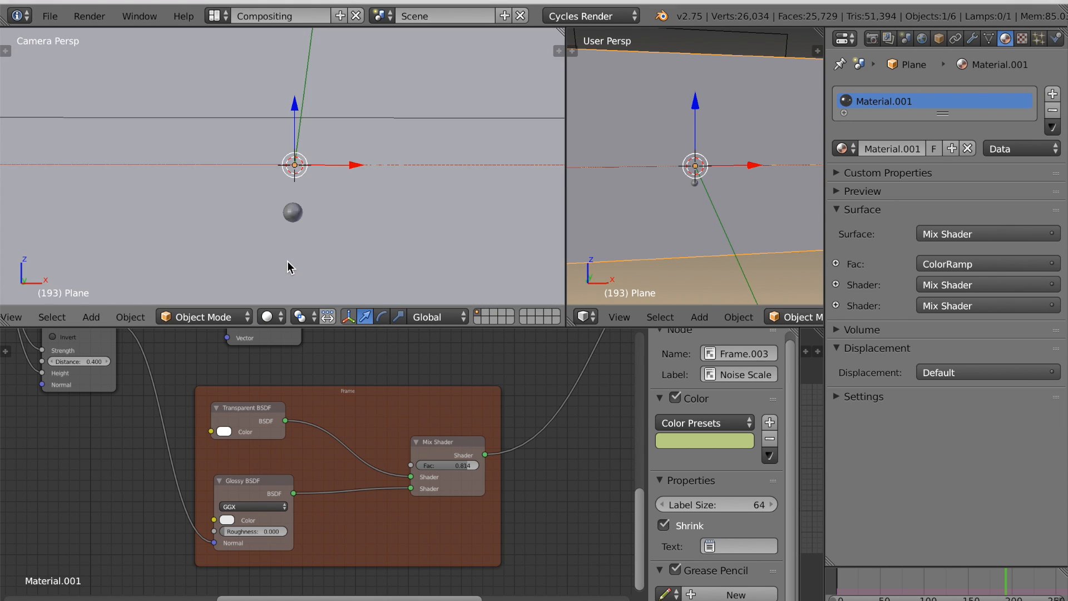
{"action": "scroll", "coordinate": [309, 278], "scroll_direction": "down", "scroll_amount": 2}
{"action": "left_click", "coordinate": [841, 584]}
{"action": "scroll", "coordinate": [372, 239], "scroll_direction": "down", "scroll_amount": 3}
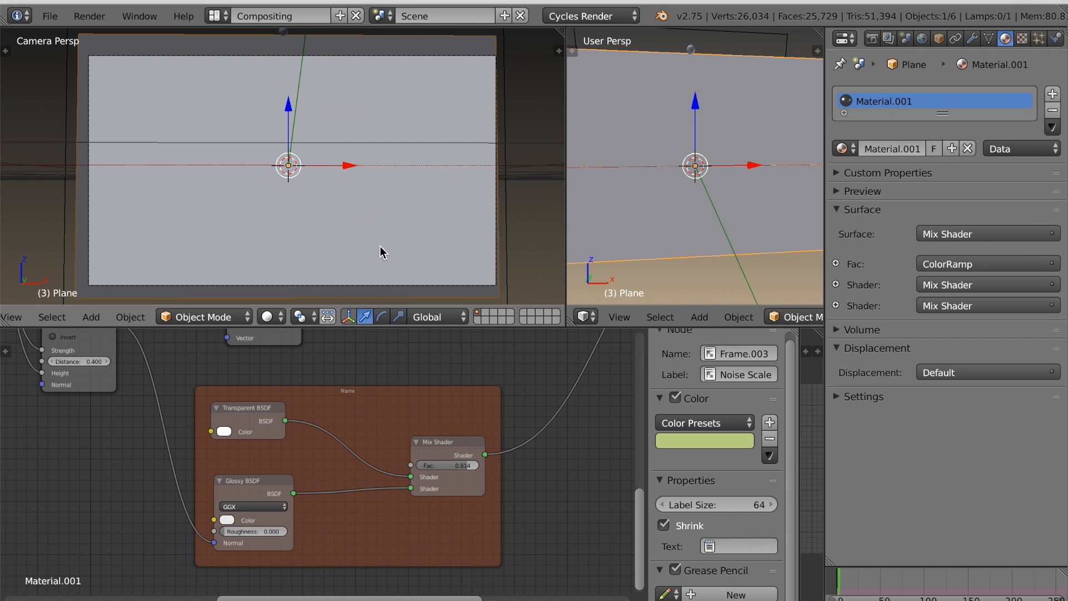
- Add a third Dynamic Paint canvas surface to the plane and set its surface type to Weight
{"action": "left_click", "coordinate": [1055, 38]}
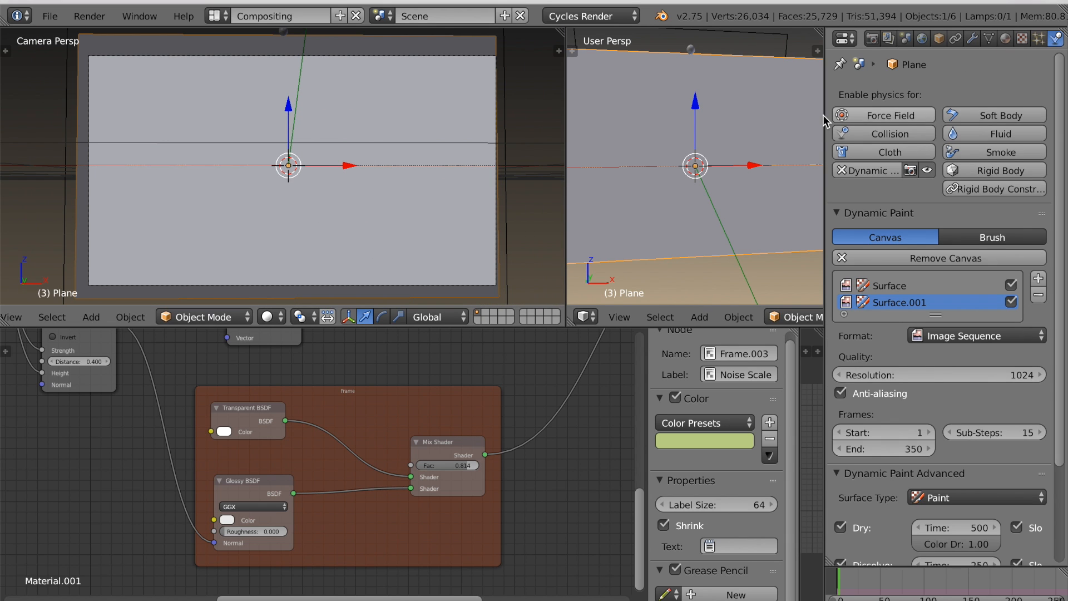
{"action": "left_click", "coordinate": [1039, 278]}
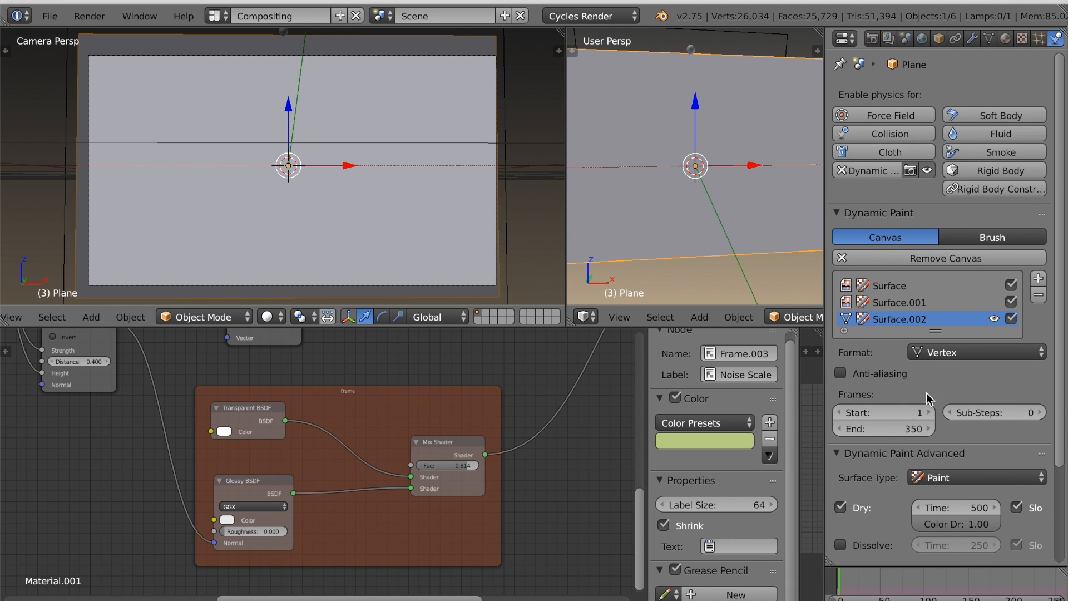
{"action": "left_click", "coordinate": [958, 477]}
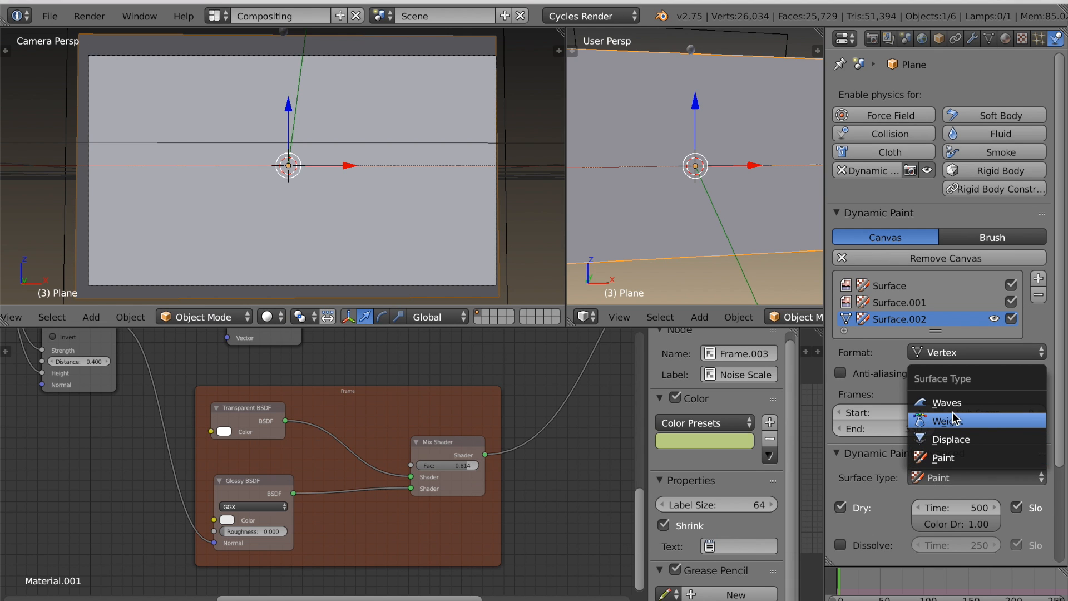
{"action": "left_click", "coordinate": [956, 421]}
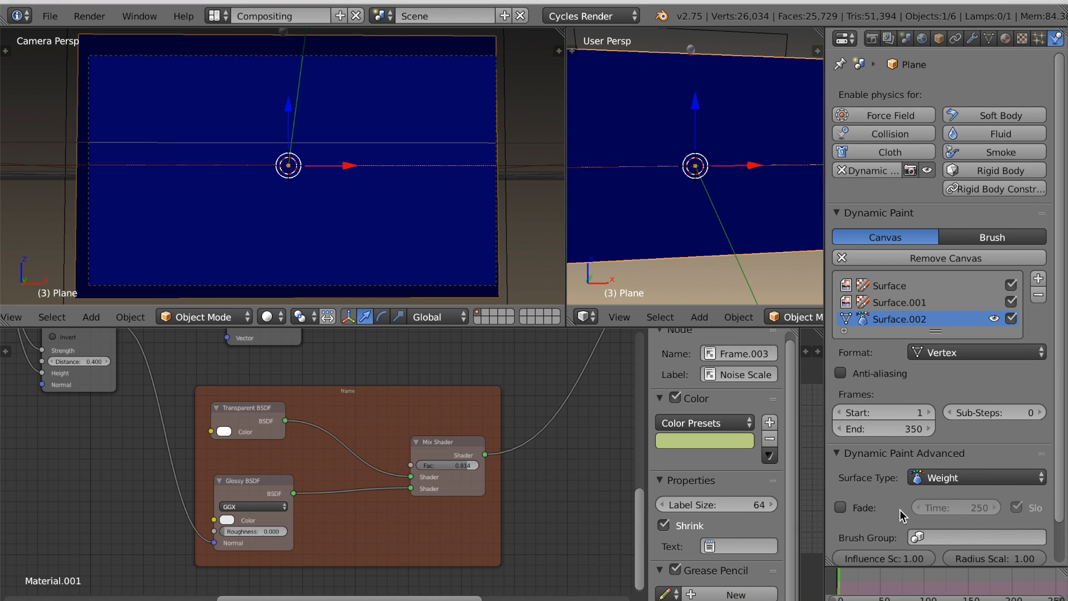
- Enable Fade for the weight surface and play the animation to preview the fading trail
{"action": "scroll", "coordinate": [902, 514], "scroll_direction": "down", "scroll_amount": 2}
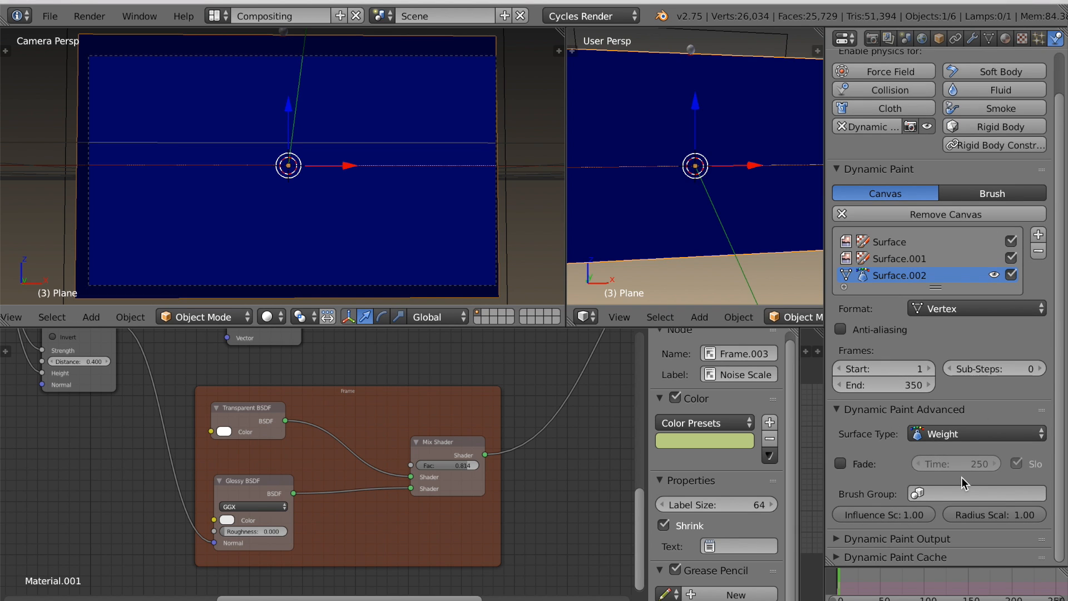
{"action": "left_click", "coordinate": [842, 464]}
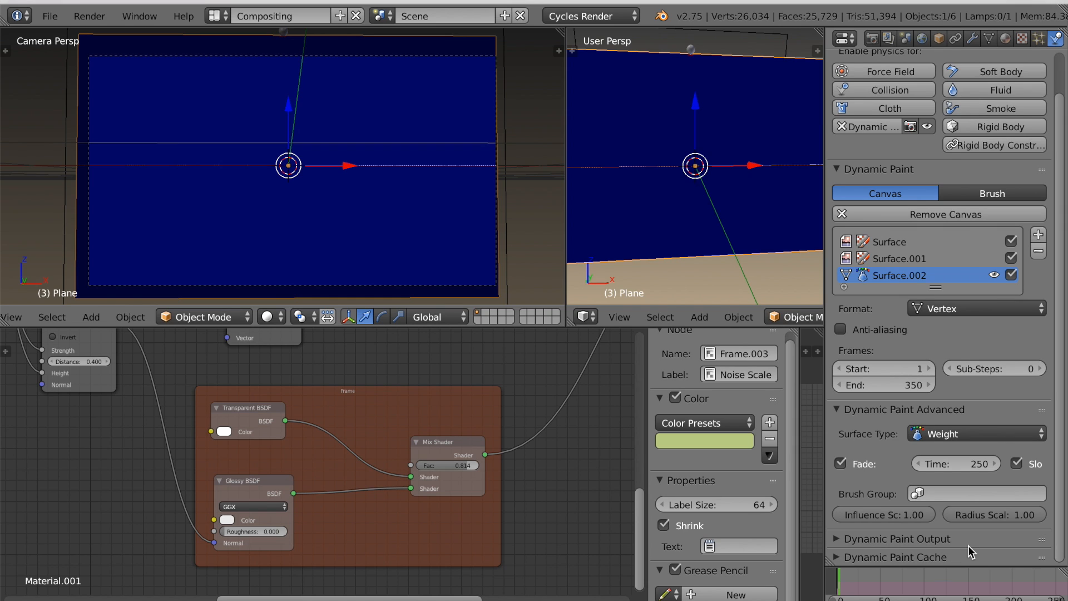
{"action": "key", "text": "alt+a"}
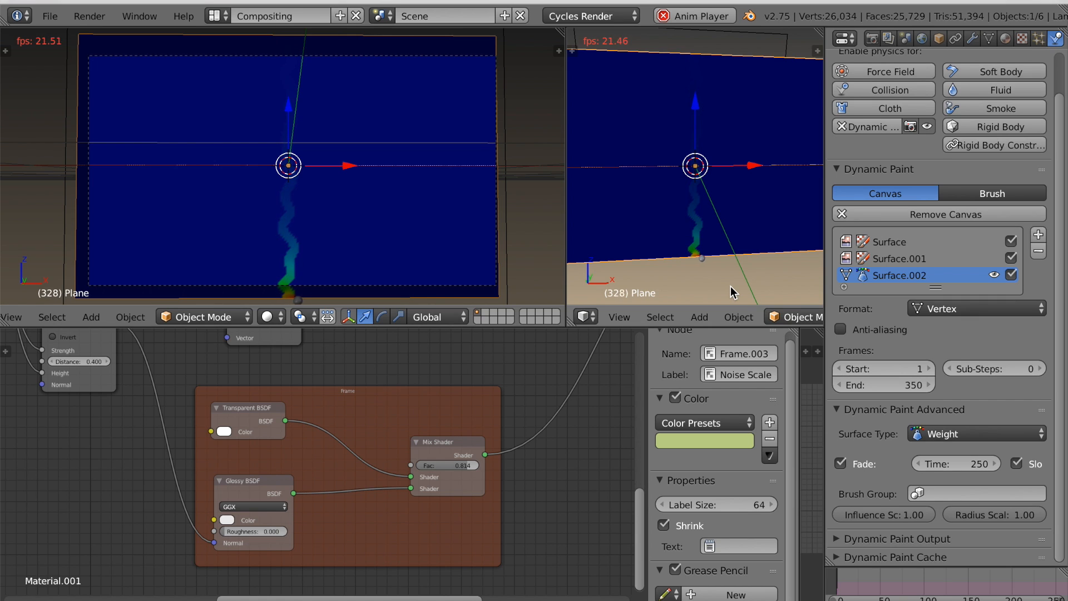
- Stop the preview, create the dp_weight output vertex group for the plane's weight surface, and show the plane's mesh data
{"action": "key", "text": "alt+a"}
{"action": "left_click", "coordinate": [946, 539]}
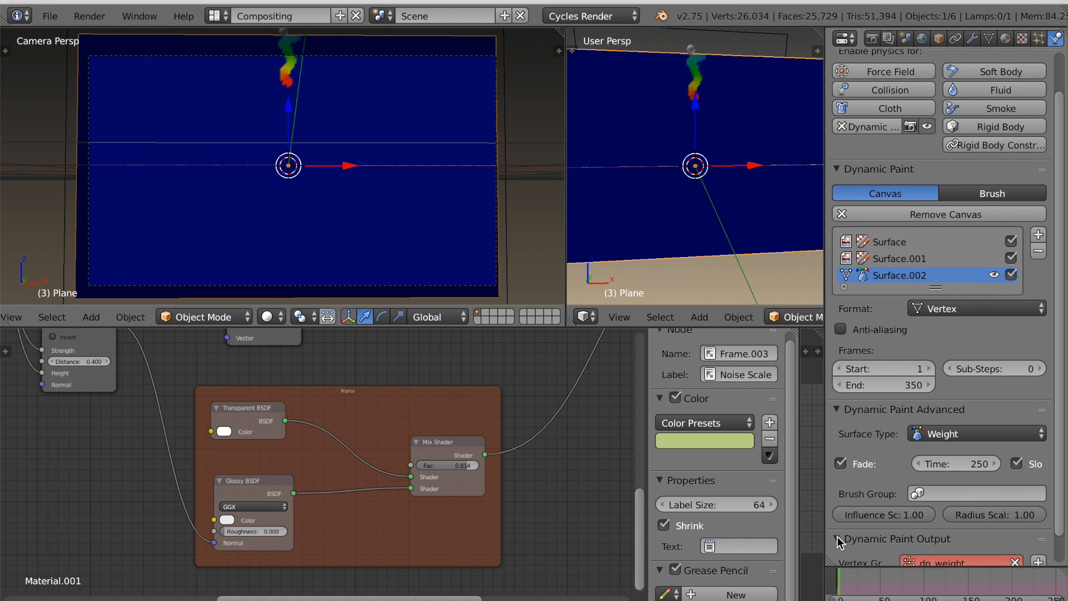
{"action": "scroll", "coordinate": [960, 524], "scroll_direction": "up", "scroll_amount": 1}
{"action": "scroll", "coordinate": [962, 521], "scroll_direction": "down", "scroll_amount": 2}
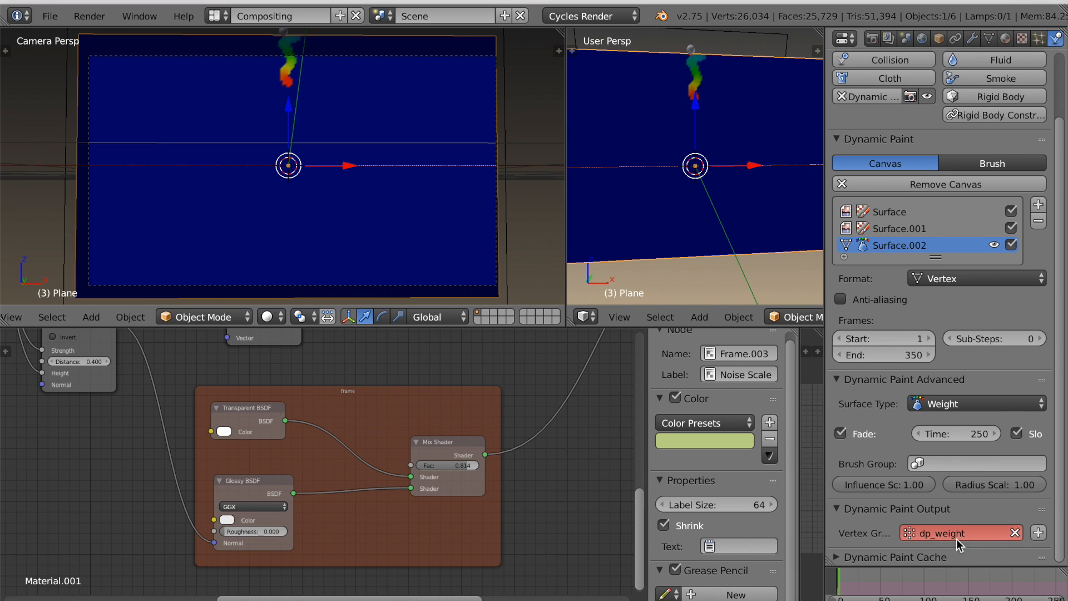
{"action": "left_click", "coordinate": [1038, 533]}
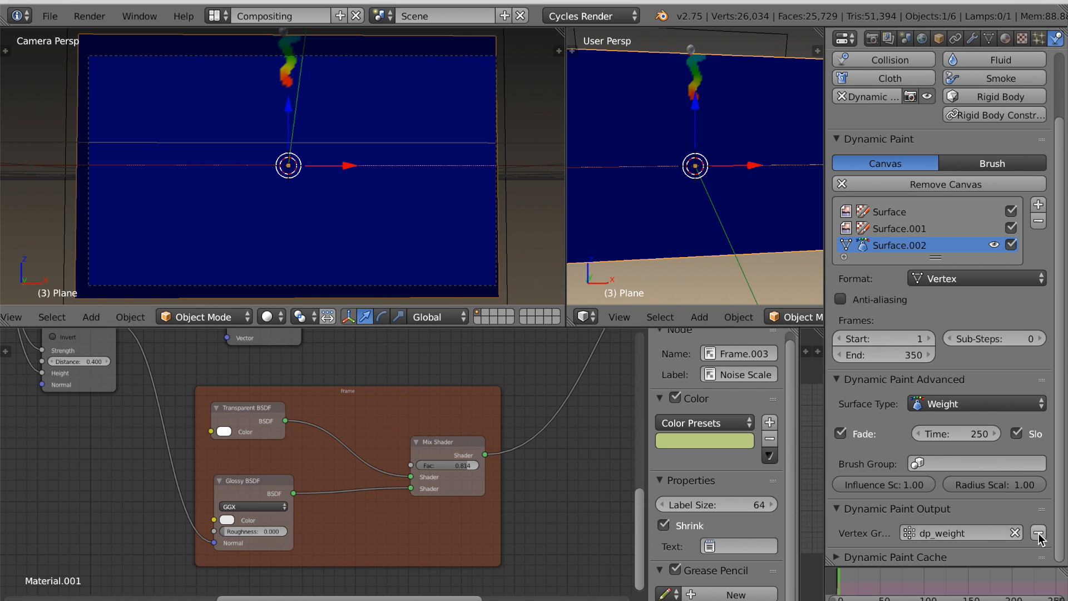
{"action": "left_click", "coordinate": [989, 39]}
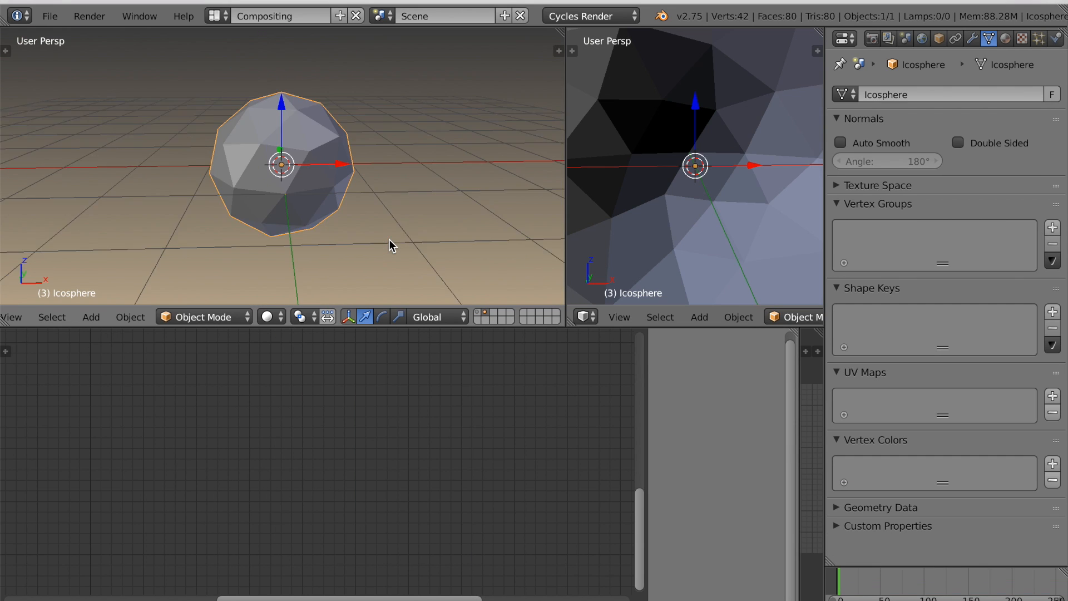
- Show the icosphere in front orthographic view with wireframe shading and clear the object selection
{"action": "scroll", "coordinate": [391, 241], "scroll_direction": "down", "scroll_amount": 3}
{"action": "scroll", "coordinate": [646, 258], "scroll_direction": "down", "scroll_amount": 5}
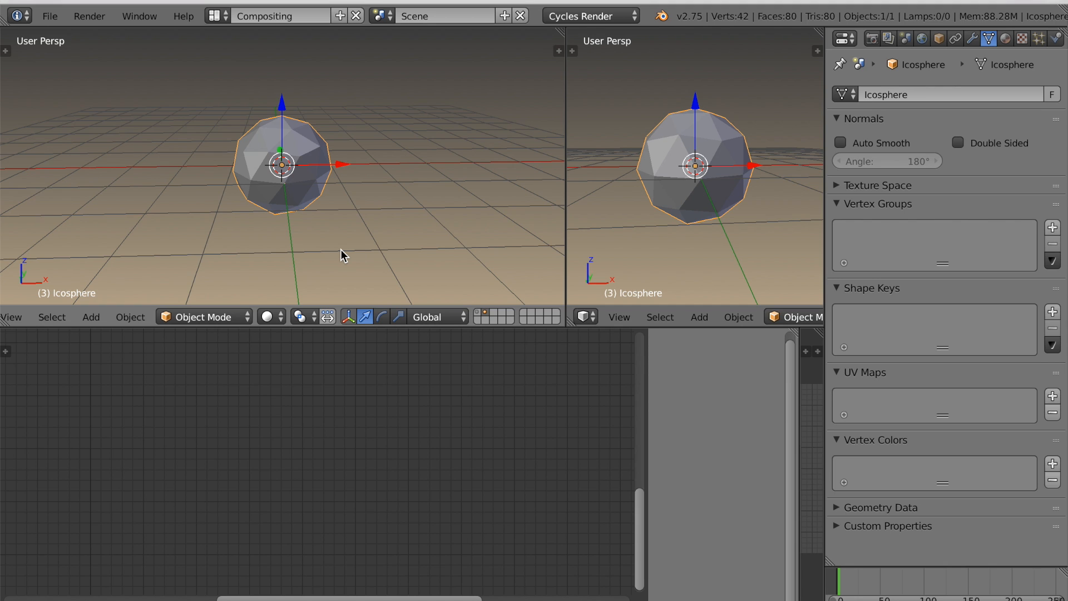
{"action": "key", "text": "KP_1"}
{"action": "key", "text": "KP_5"}
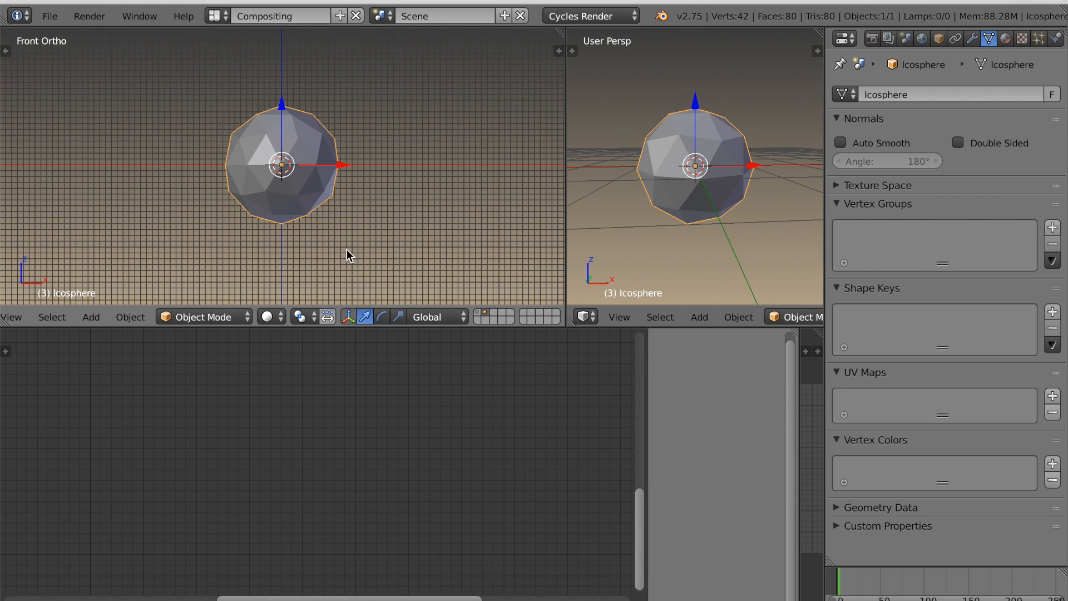
{"action": "key", "text": "z"}
{"action": "key", "text": "a"}
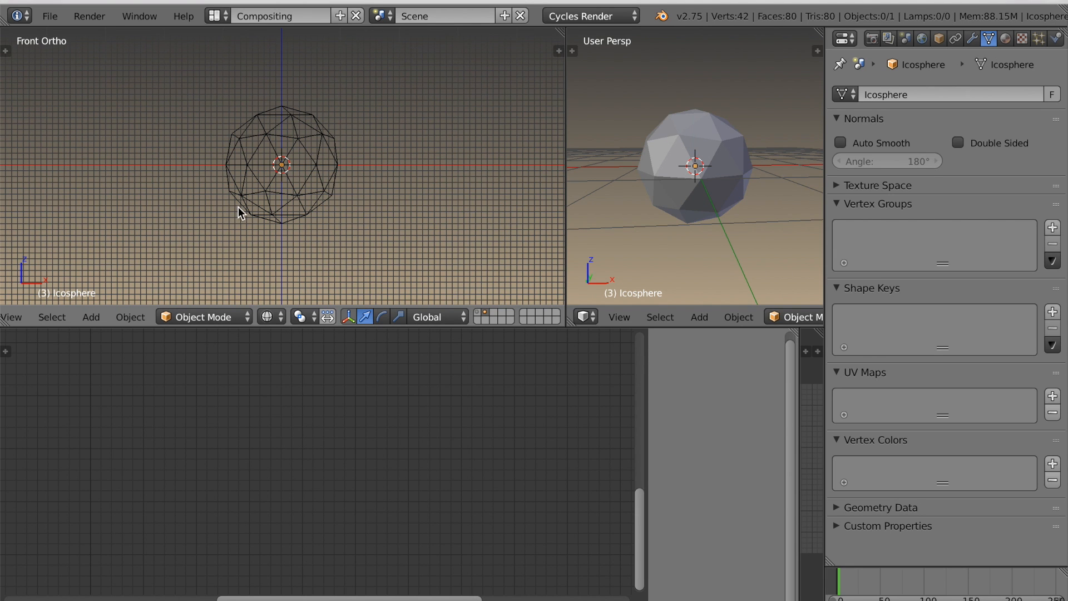
- In Edit Mode, select the vertices of the icosphere's negative-X half and flatten them by scaling to 0 along X
{"action": "key", "text": "Tab"}
{"action": "key", "text": "a"}
{"action": "scroll", "coordinate": [238, 207], "scroll_direction": "down", "scroll_amount": 1}
{"action": "key", "text": "b"}
{"action": "left_click_drag", "start_coordinate": [220, 89], "coordinate": [281, 245]}
{"action": "key", "text": "s"}
{"action": "key", "text": "x"}
{"action": "key", "text": "0"}
{"action": "key", "text": "Return"}
- Move the flattened vertices about 0.44 along X and fine-tune their alignment with the icosphere's central Z axis
{"action": "key", "text": "g"}
{"action": "key", "text": "x"}
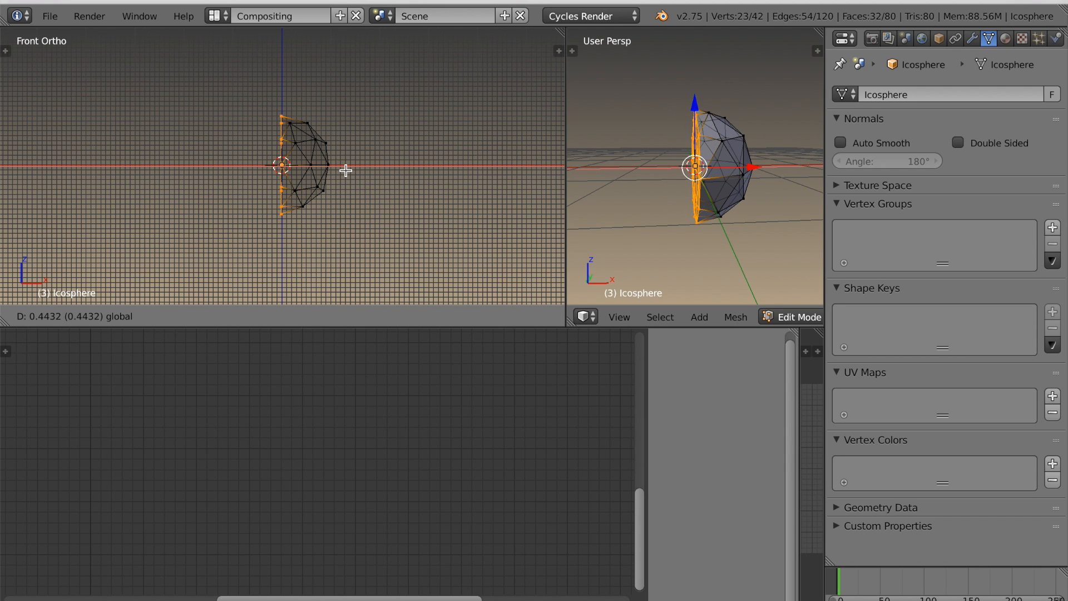
{"action": "left_click", "coordinate": [345, 172]}
{"action": "scroll", "coordinate": [340, 187], "scroll_direction": "up", "scroll_amount": 9}
{"action": "middle_click_drag", "start_coordinate": [336, 191], "coordinate": [351, 217], "text": "shift"}
{"action": "scroll", "coordinate": [350, 217], "scroll_direction": "up", "scroll_amount": 5}
{"action": "key", "text": "g"}
{"action": "key", "text": "x"}
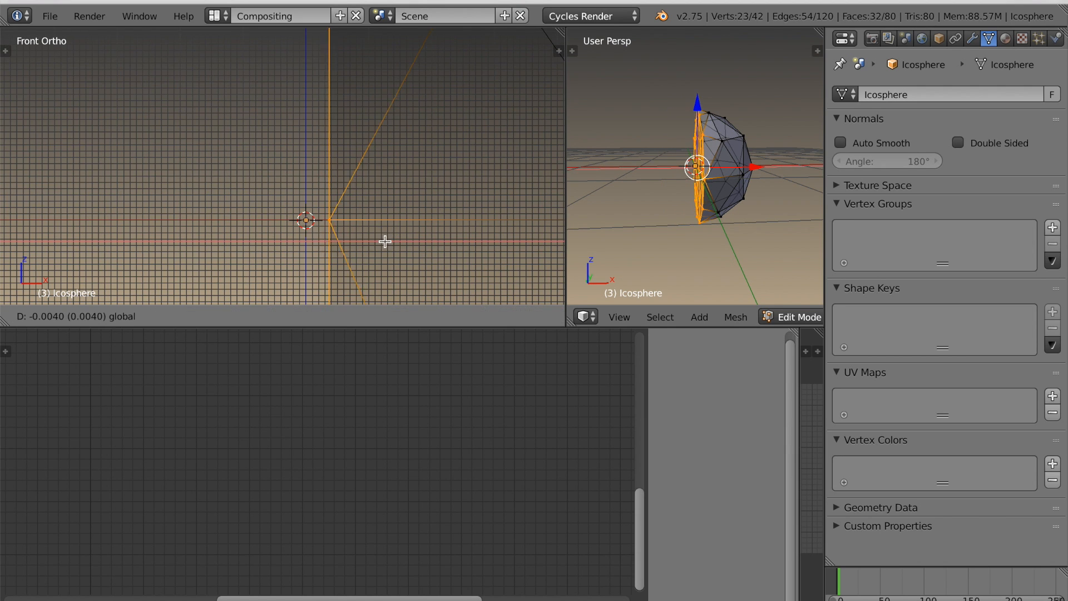